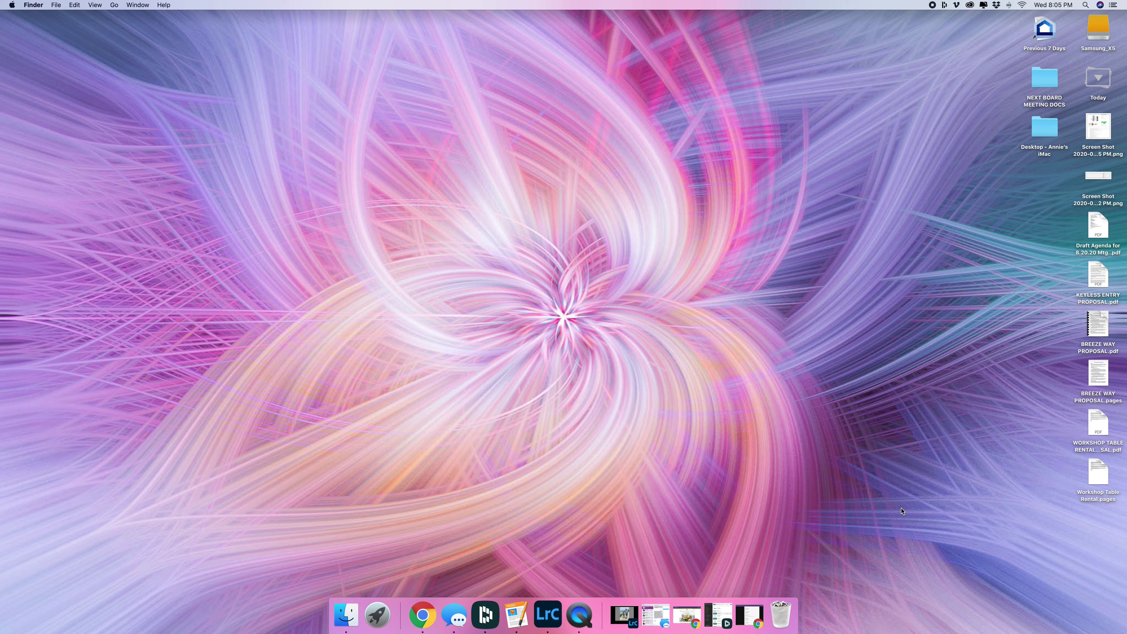
# Return to Chrome and open the 'EPP Photo of the Week' email from the Gmail inbox.
pyautogui.press('super+Tab')
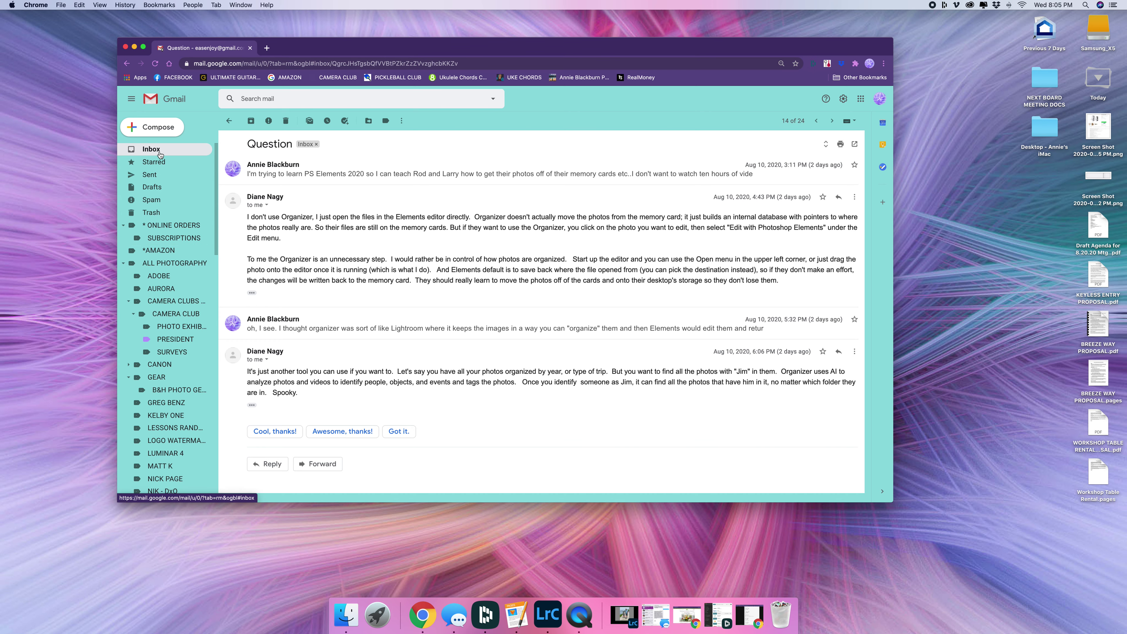
pyautogui.click(170, 146)
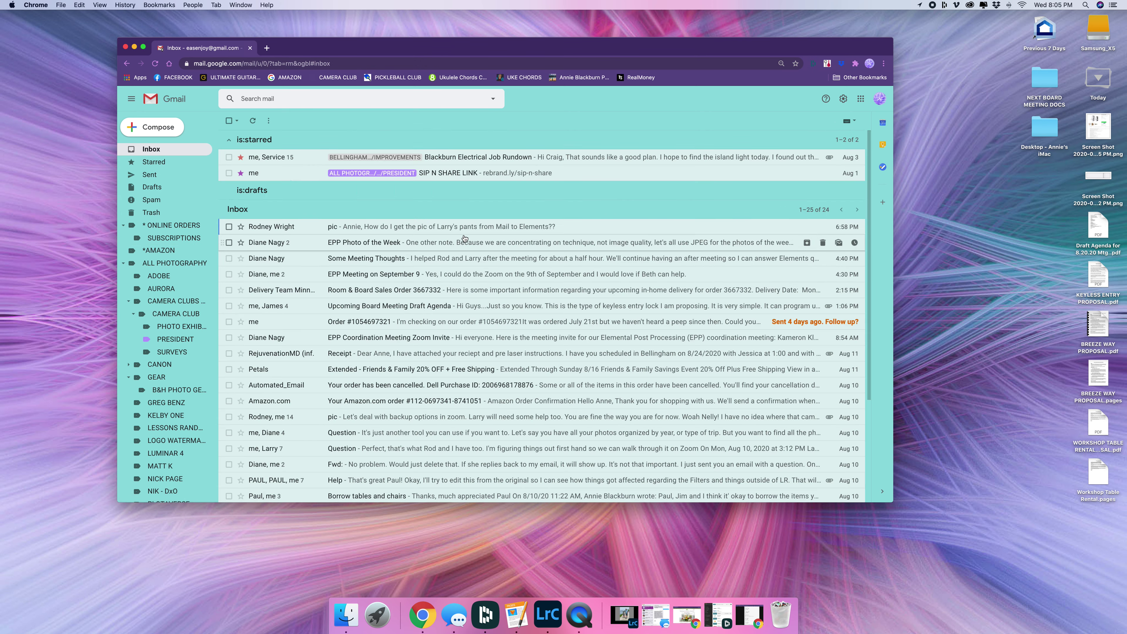
pyautogui.click(460, 246)
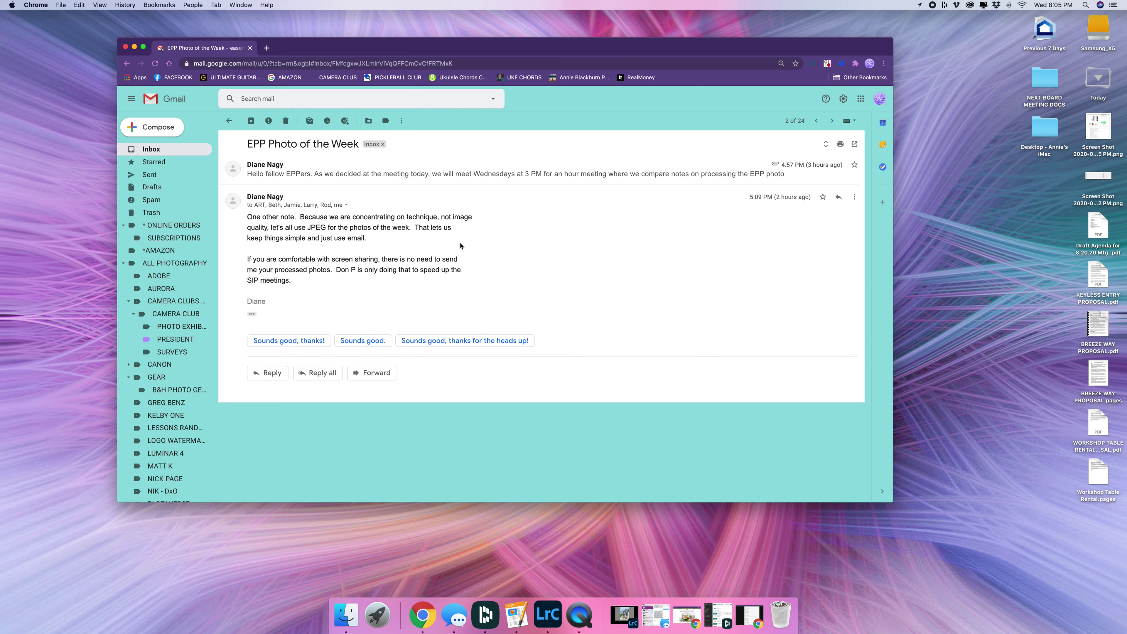
# Expand the earlier message, drag Larrys Trousers.jpg onto the desktop, and minimize Chrome.
pyautogui.click(411, 185)
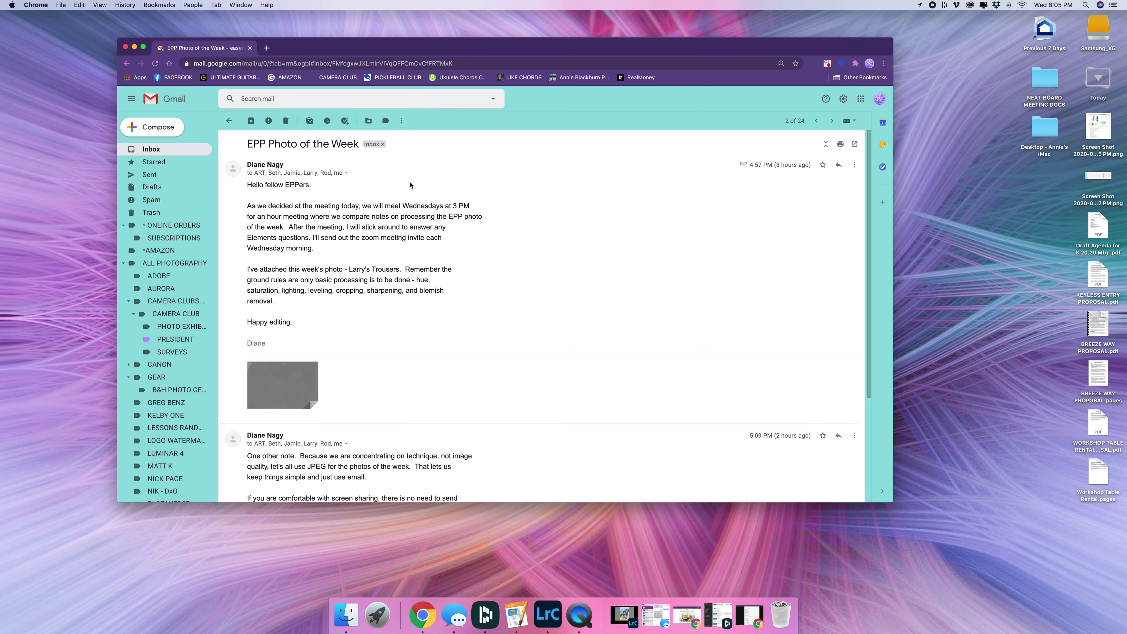
pyautogui.click(285, 384)
pyautogui.moveTo(284, 384); pyautogui.dragTo(952, 401)
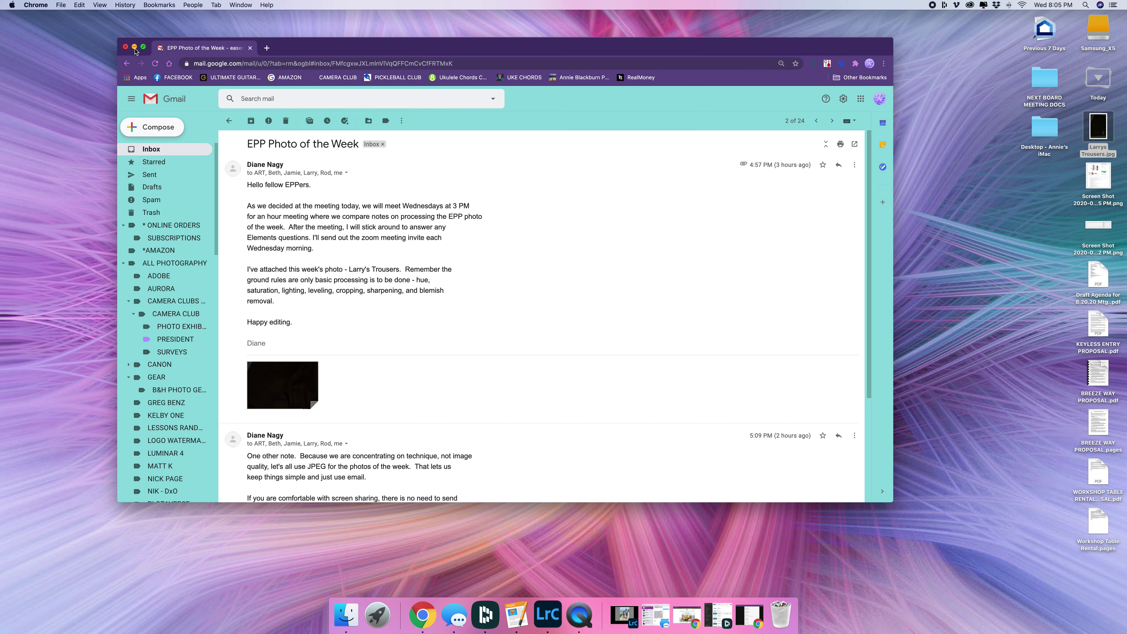
pyautogui.click(134, 47)
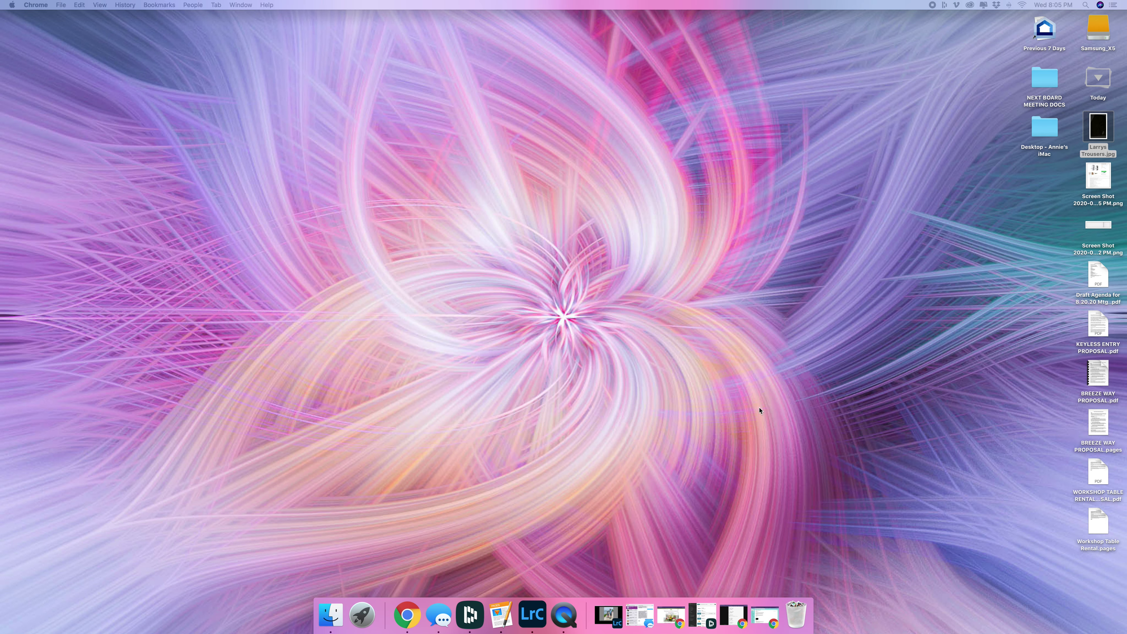
# Launch Photoshop Elements 2020 from its folder on Launchpad's second page.
pyautogui.click(362, 617)
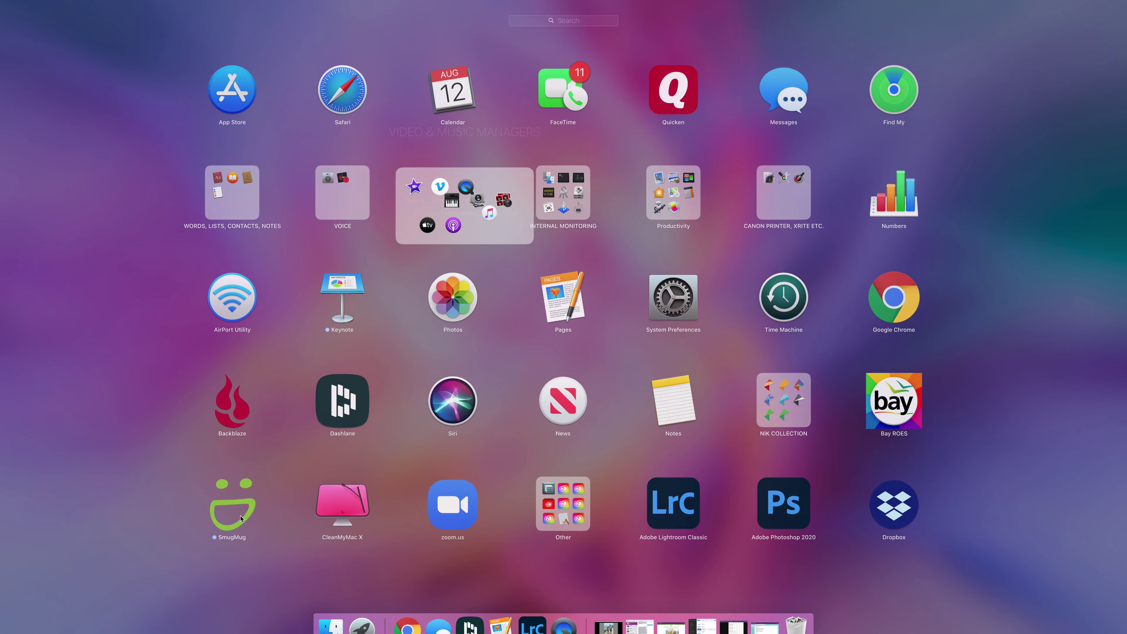
pyautogui.click(241, 513)
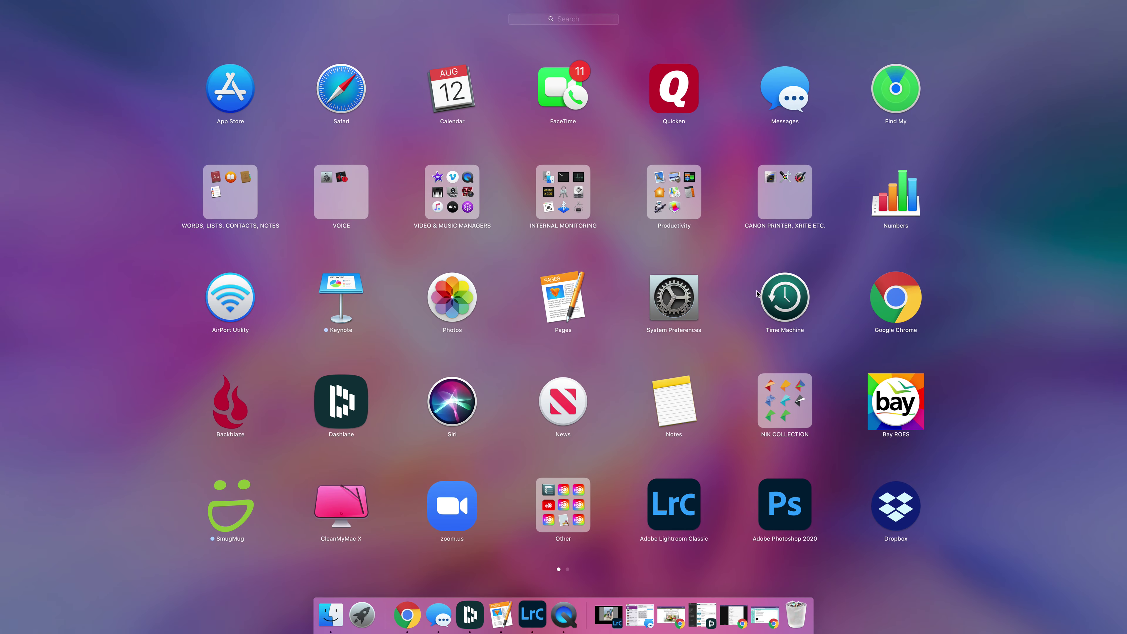
pyautogui.hscroll(5, 800, 342)
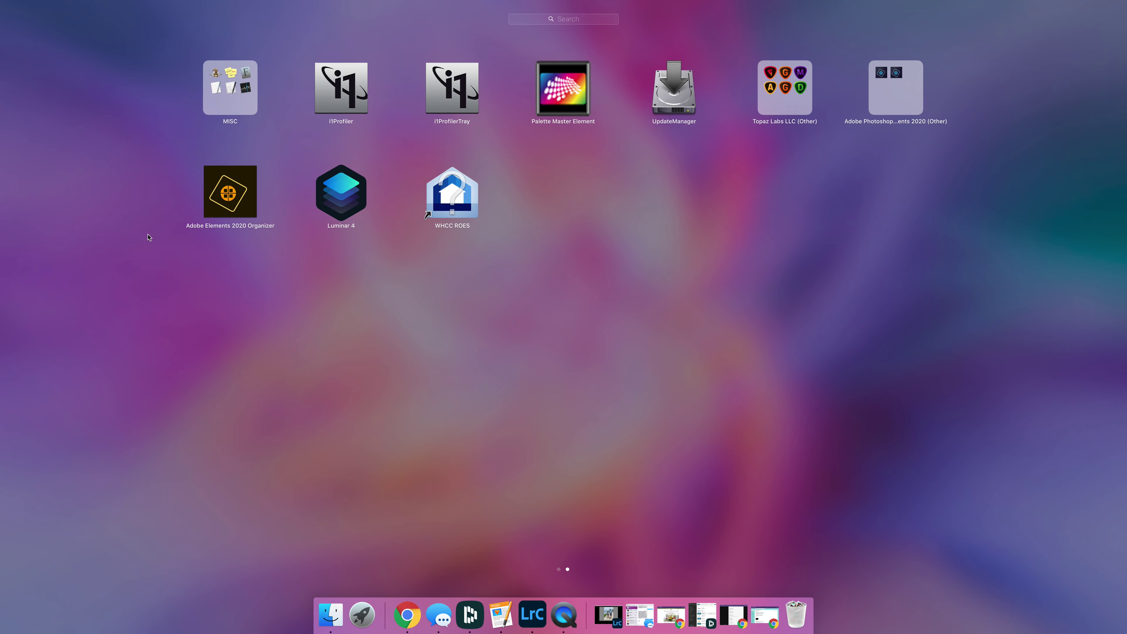
pyautogui.click(877, 107)
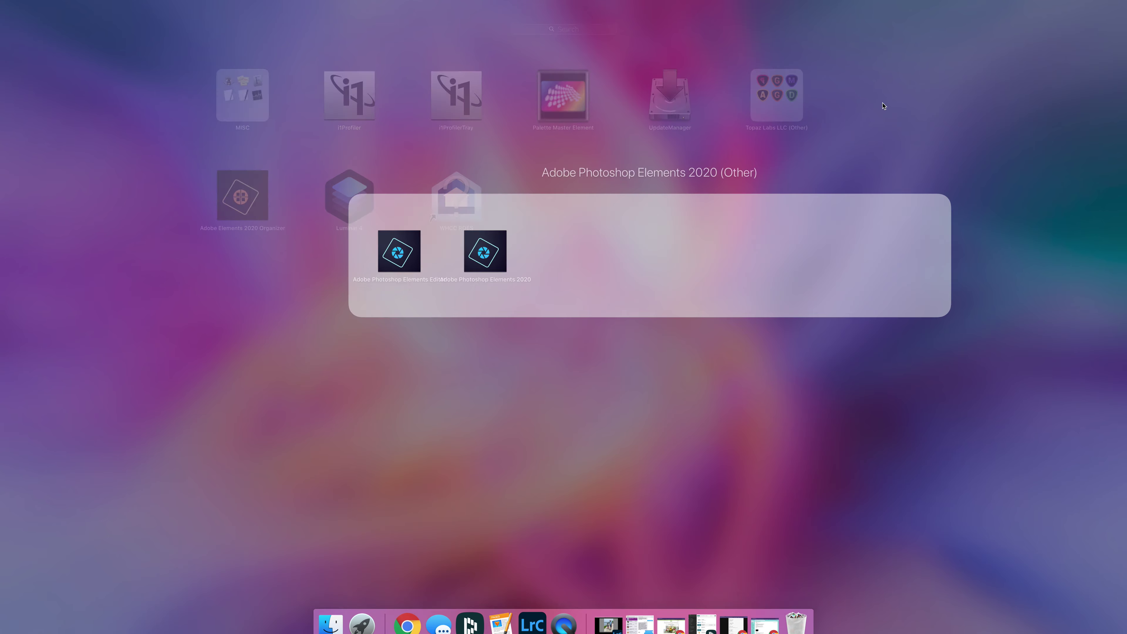
pyautogui.click(344, 313)
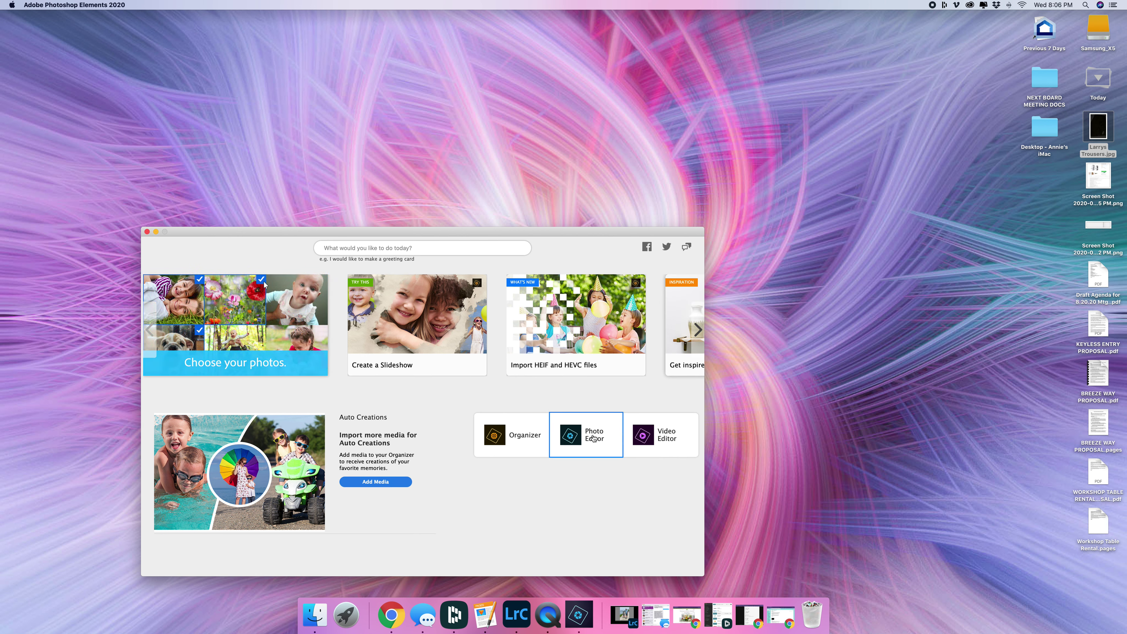
# Open Larrys Trousers.jpg from the Desktop in the Photo Editor's Quick mode.
pyautogui.click(593, 438)
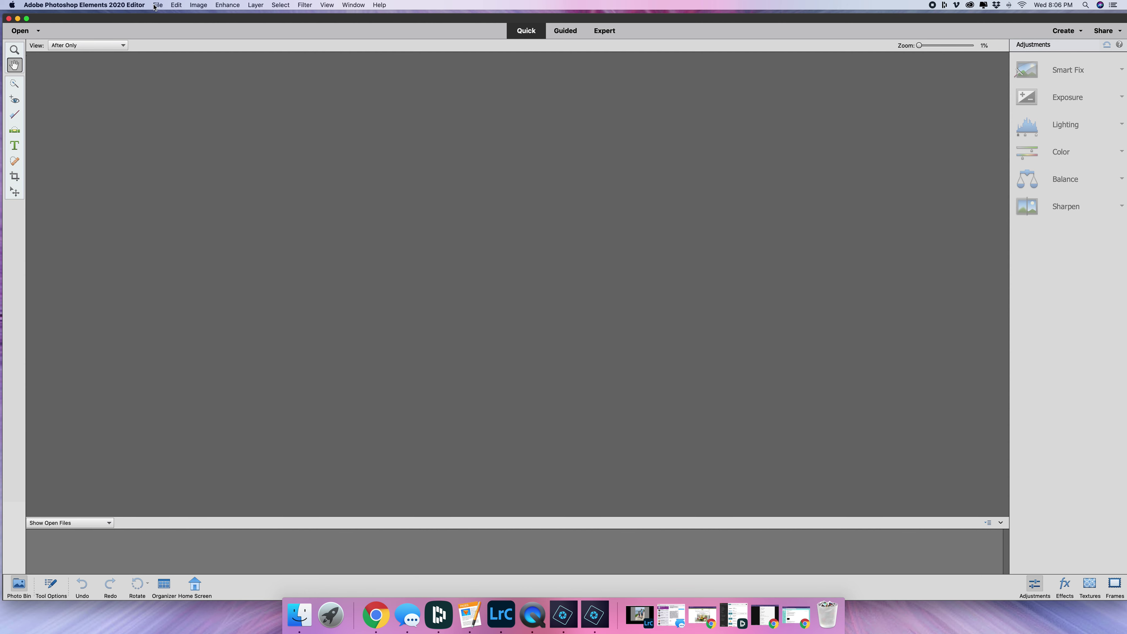
pyautogui.click(20, 31)
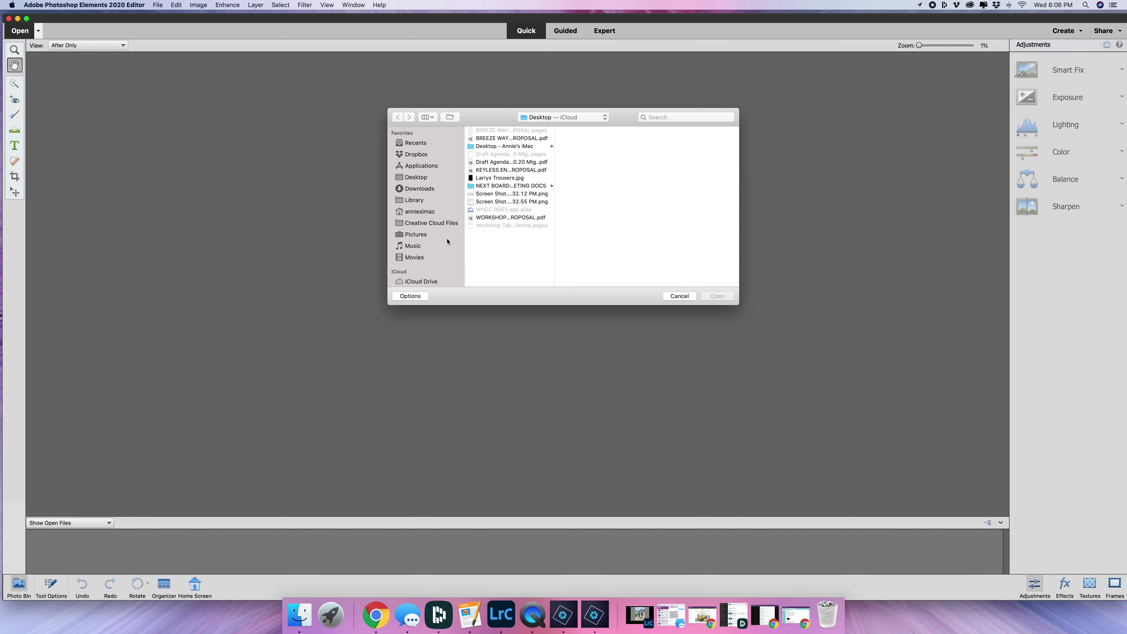
pyautogui.click(412, 181)
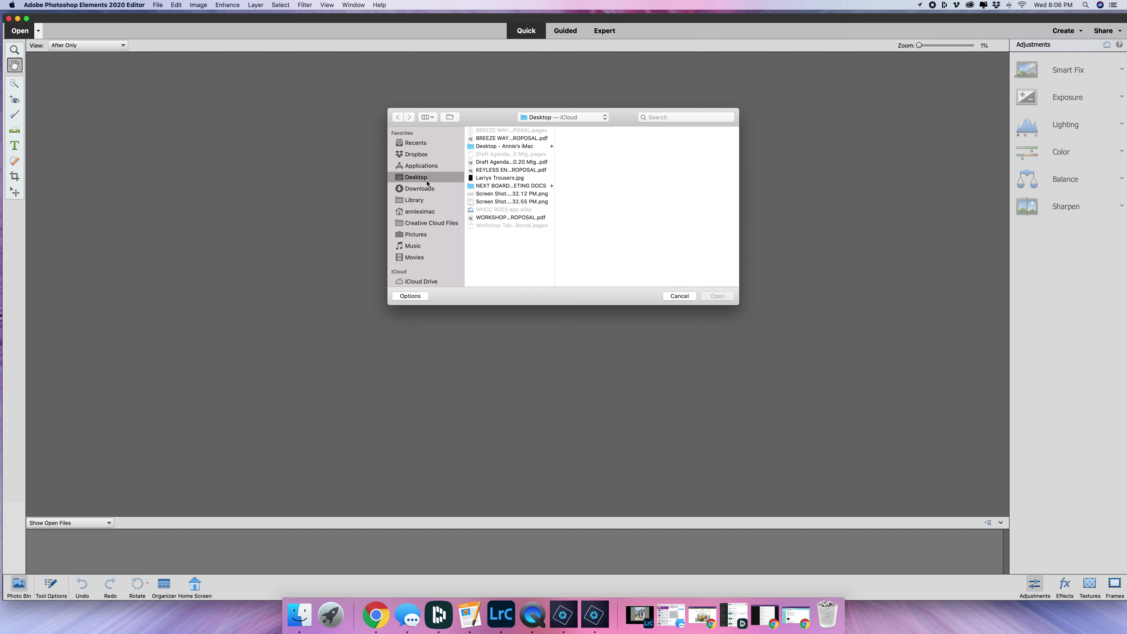
pyautogui.click(483, 179)
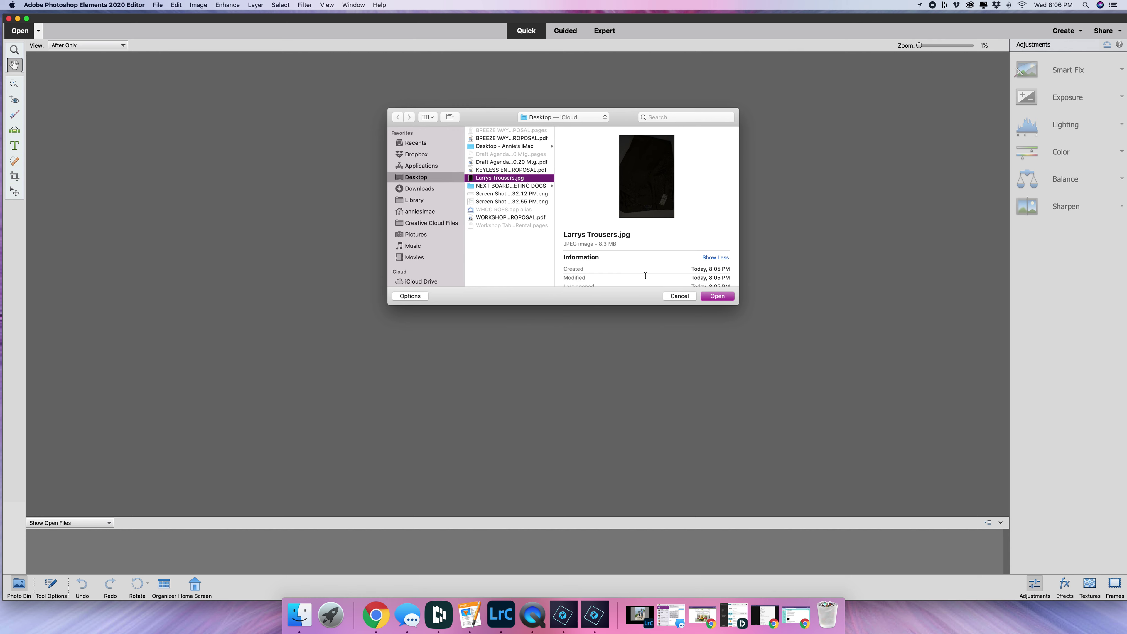
pyautogui.click(716, 296)
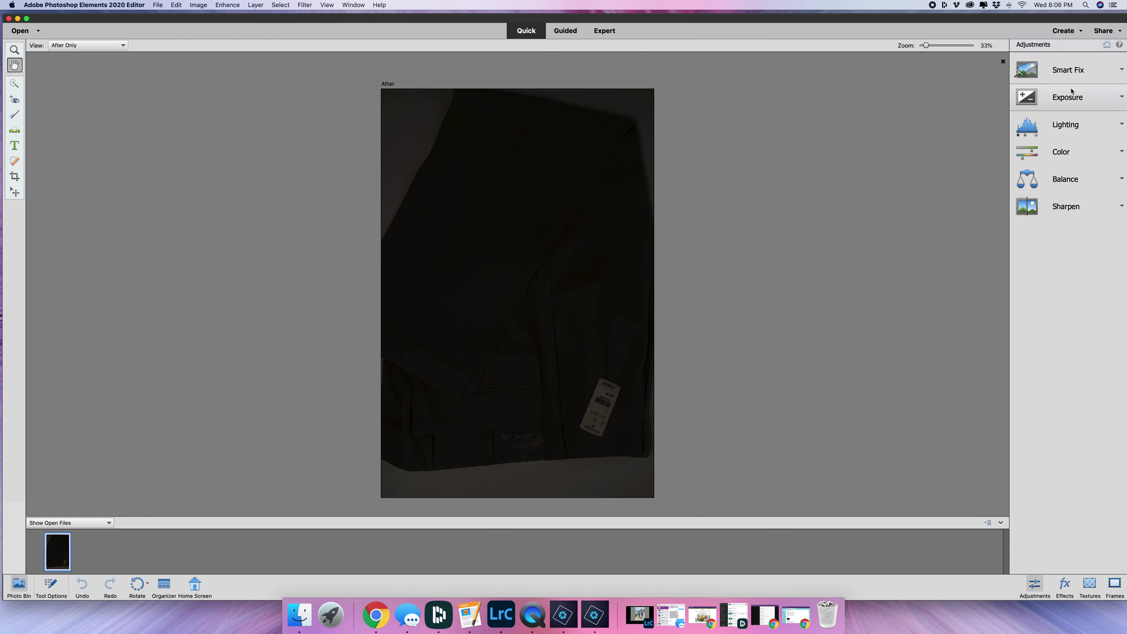
pyautogui.click(1122, 70)
# Apply a Smart Fix of 62, then review the Exposure, Lighting and Color settings.
pyautogui.click(1096, 134)
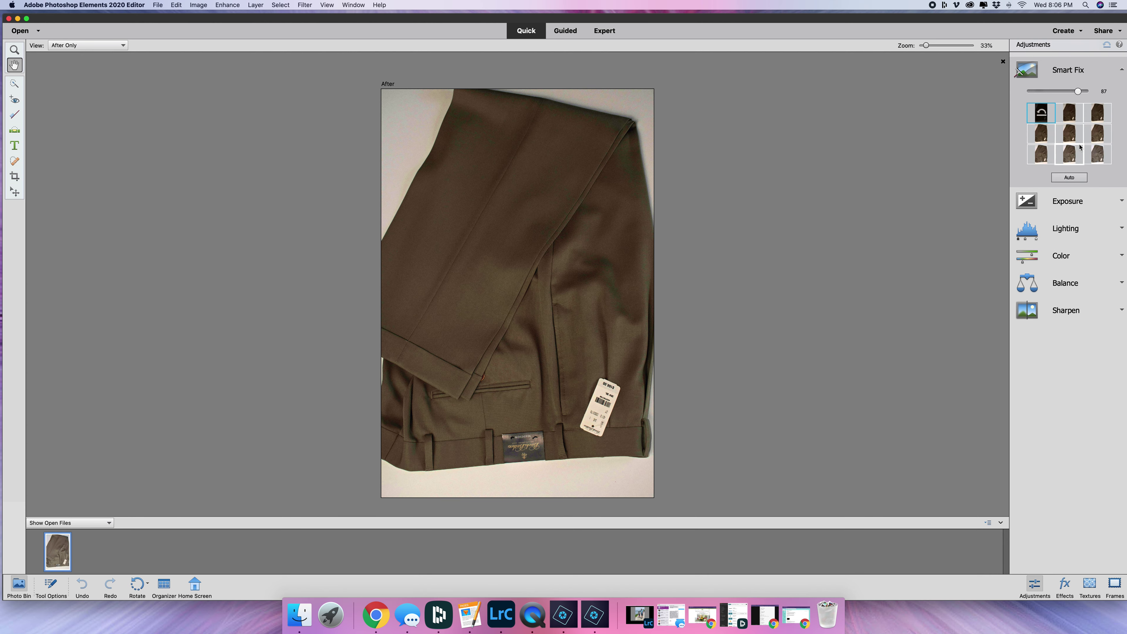
pyautogui.click(1096, 134)
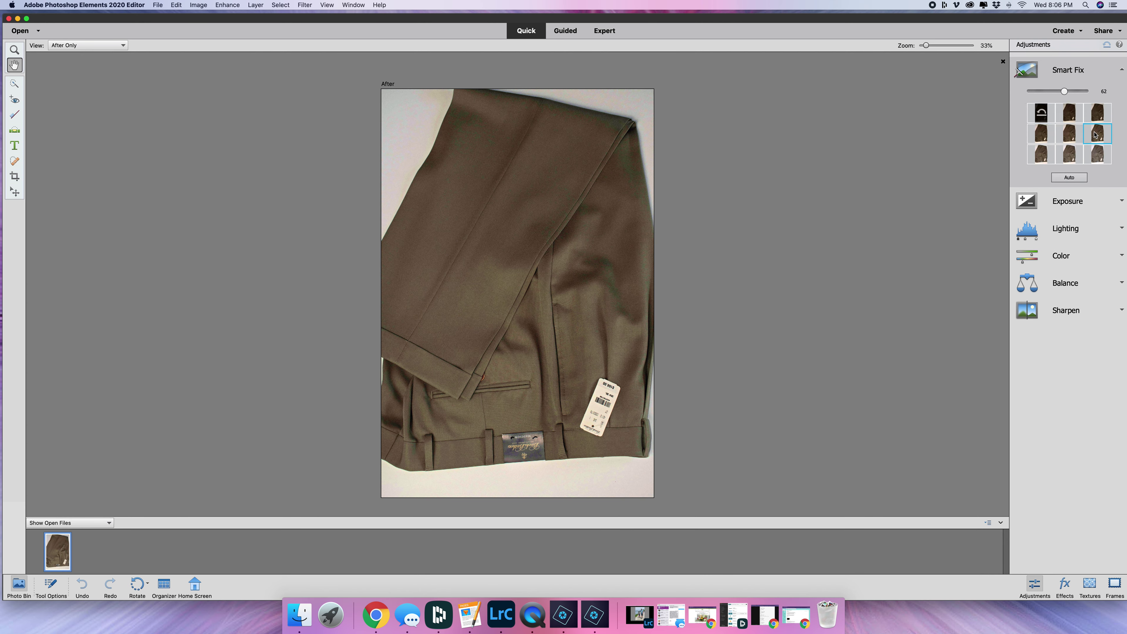
pyautogui.click(1056, 201)
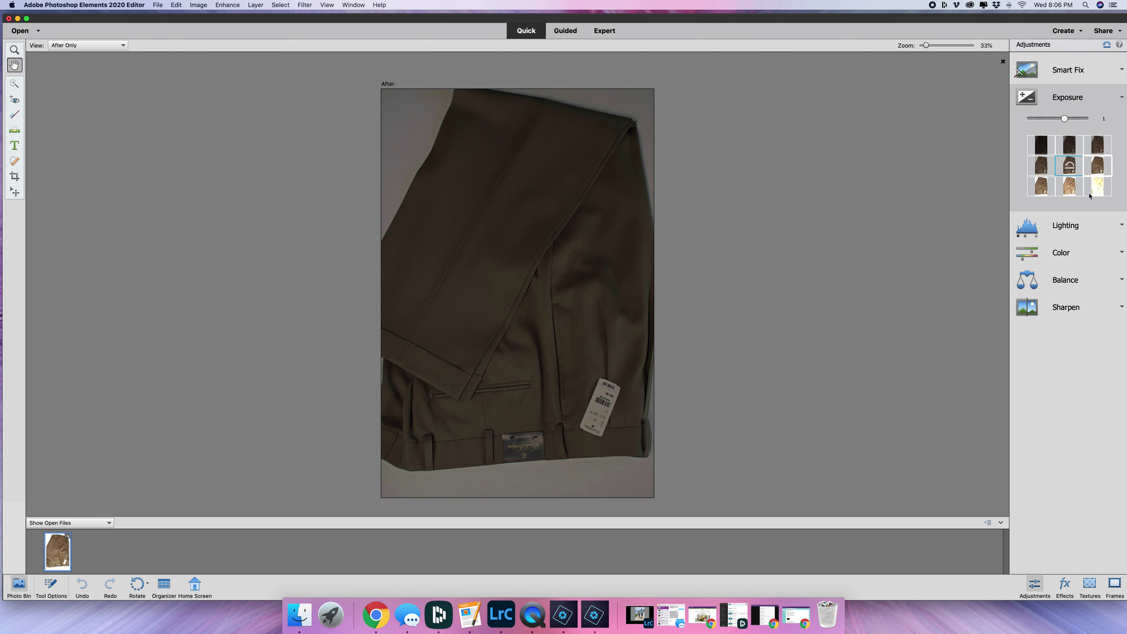
pyautogui.click(1069, 227)
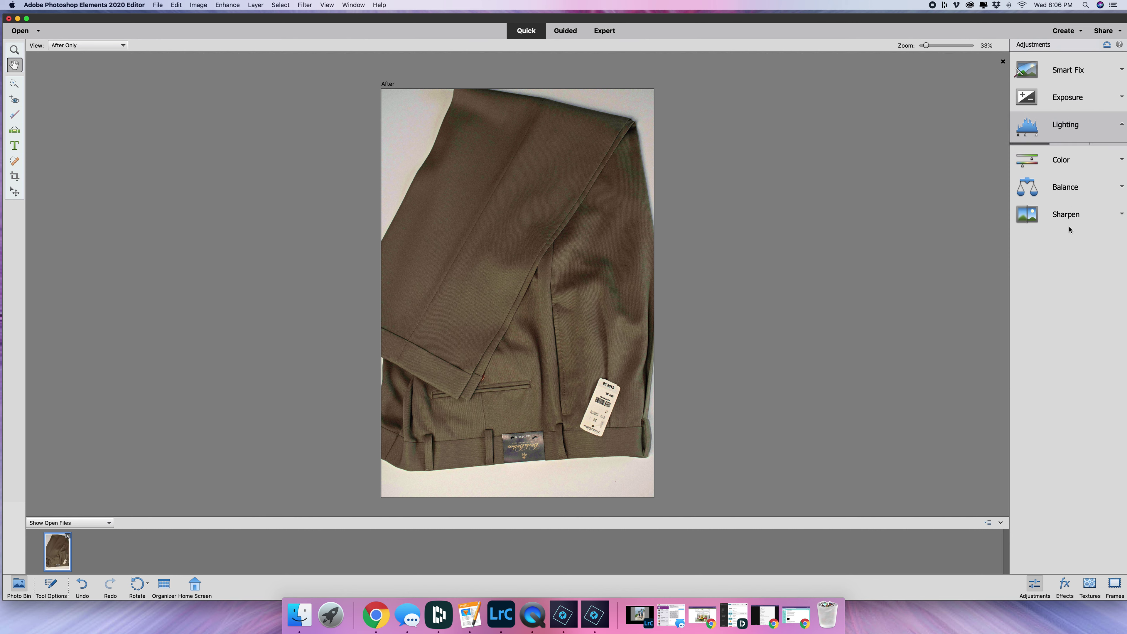
pyautogui.click(1058, 277)
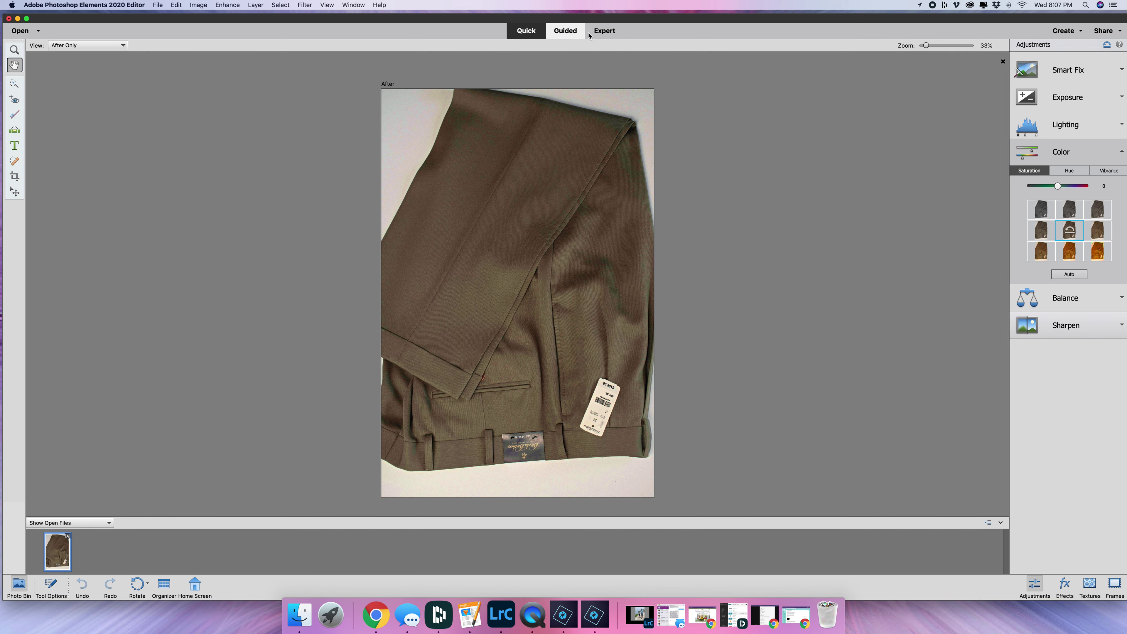
# Switch to Expert and back to Quick, then apply Auto sharpening to the photo.
pyautogui.click(610, 33)
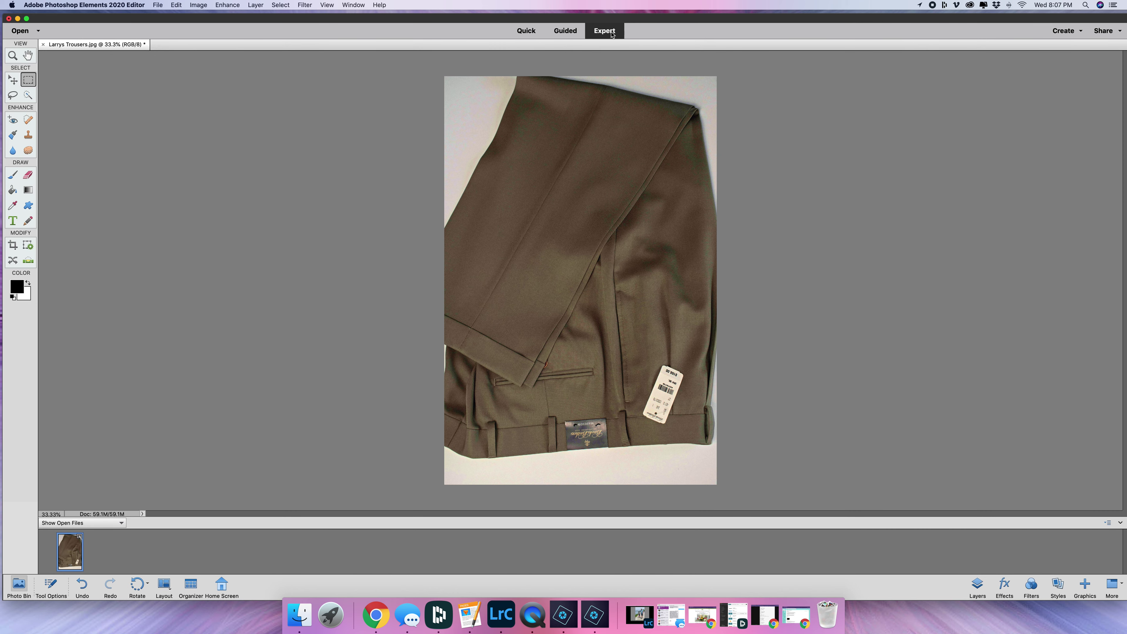
pyautogui.click(525, 36)
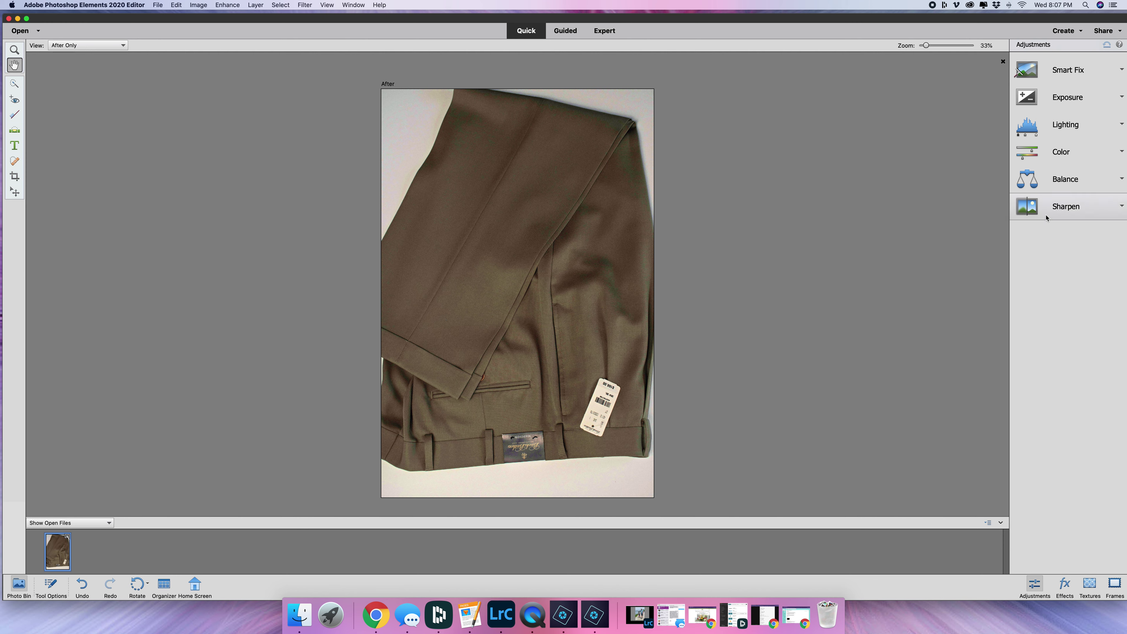
pyautogui.click(1059, 211)
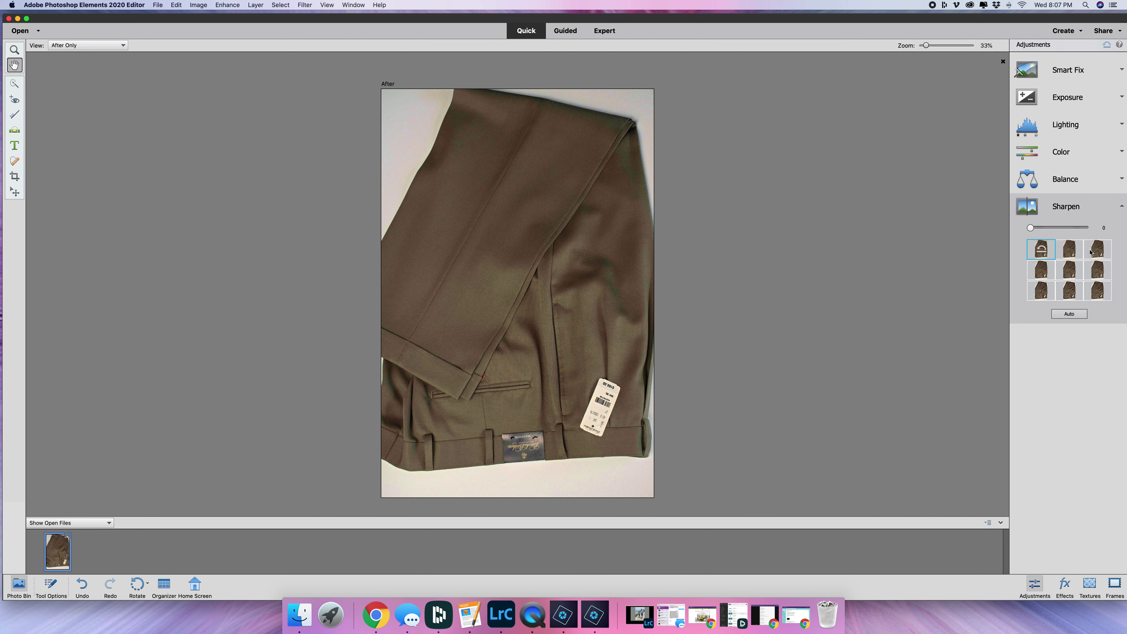
pyautogui.click(1071, 314)
# Save the photo as Larrys Trousers.jpg in JPEG format to the Desktop.
pyautogui.click(157, 5)
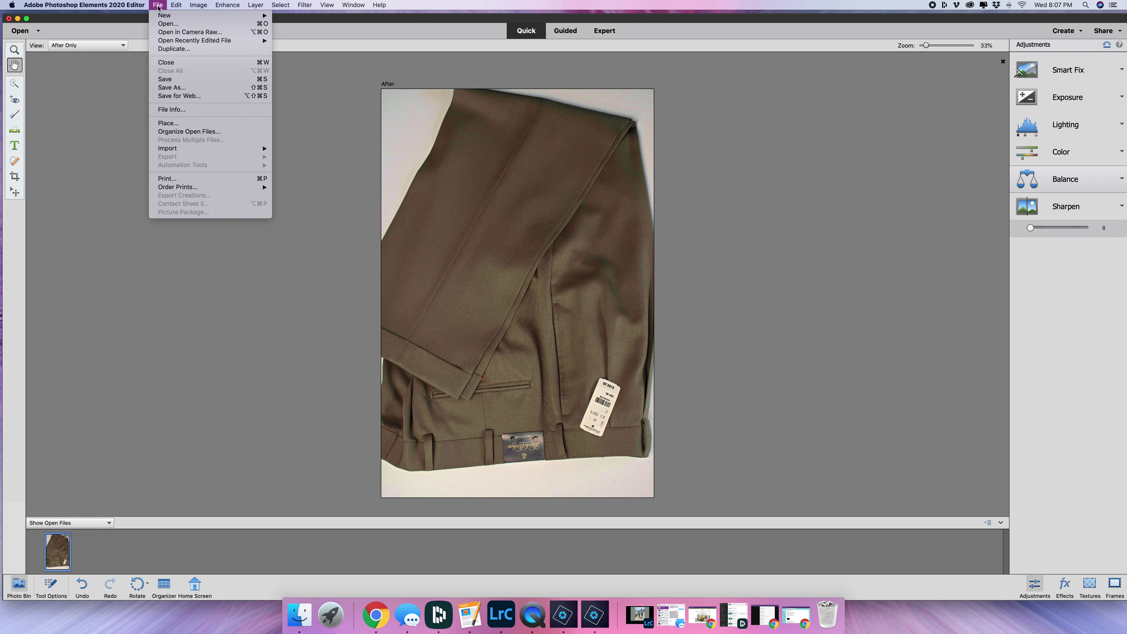
pyautogui.click(168, 80)
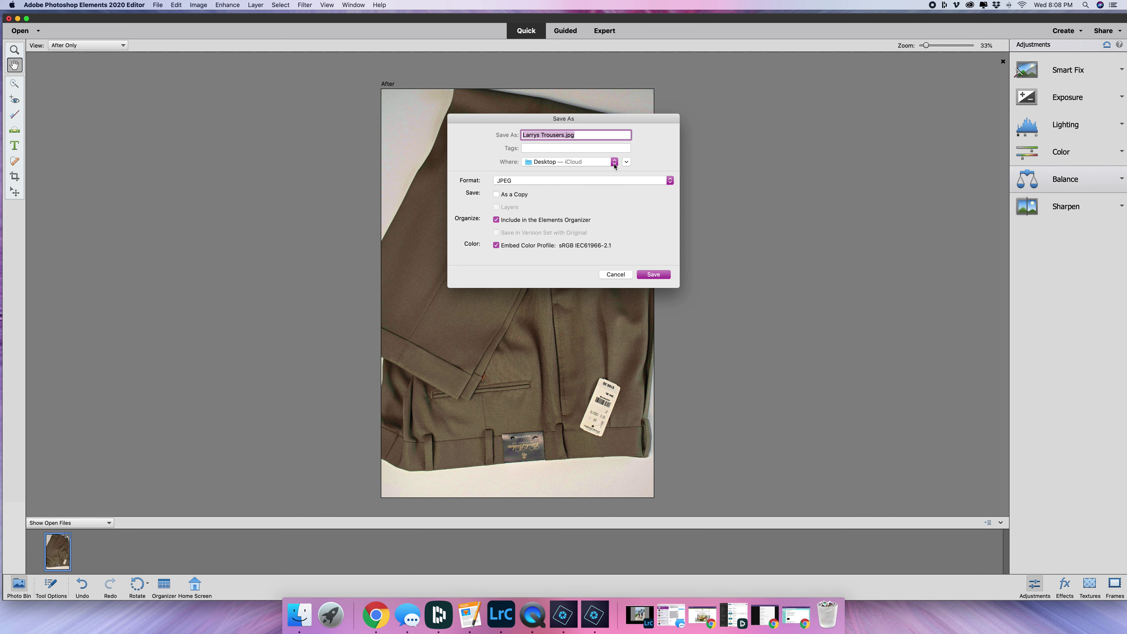
pyautogui.click(652, 275)
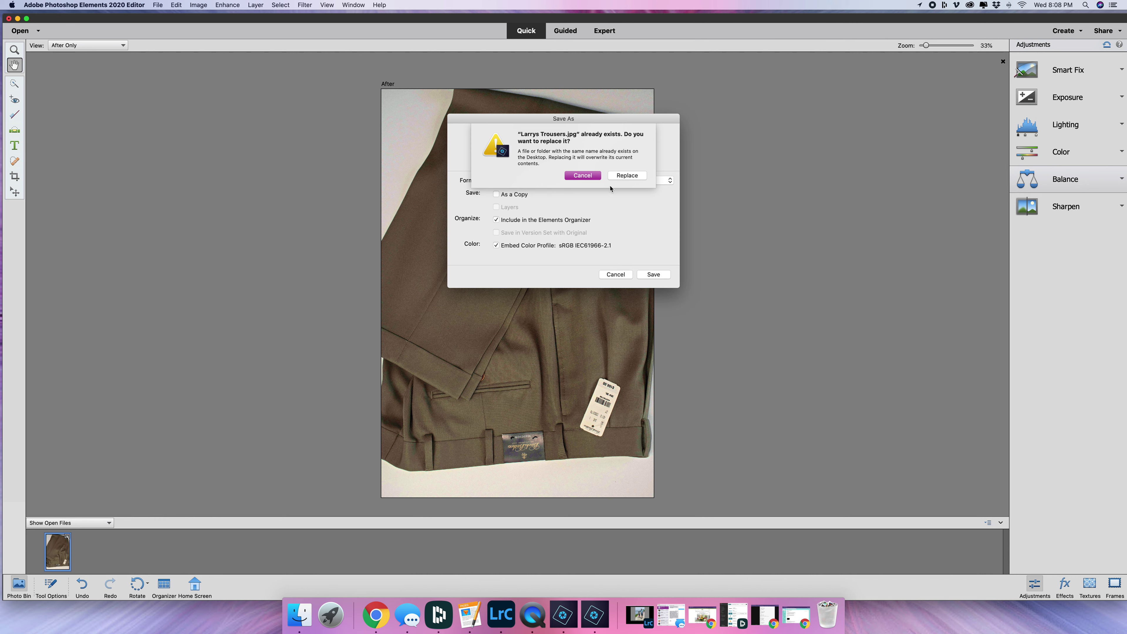
# Replace the existing desktop file, saving at JPEG quality 6 (Medium).
pyautogui.click(629, 177)
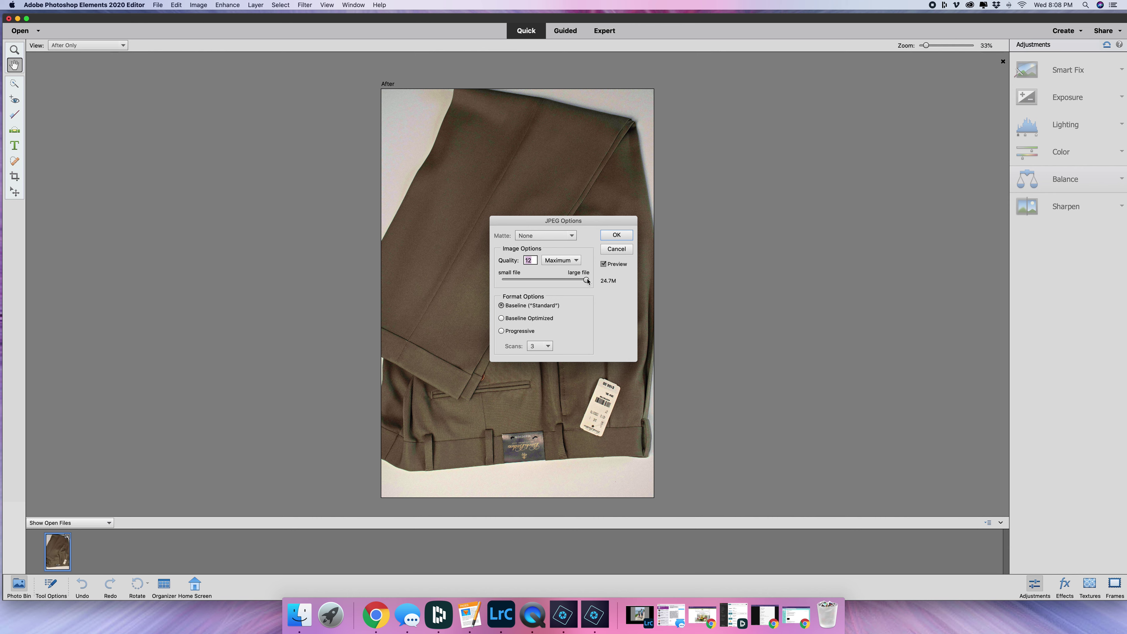
pyautogui.moveTo(586, 280); pyautogui.dragTo(547, 280)
pyautogui.click(622, 237)
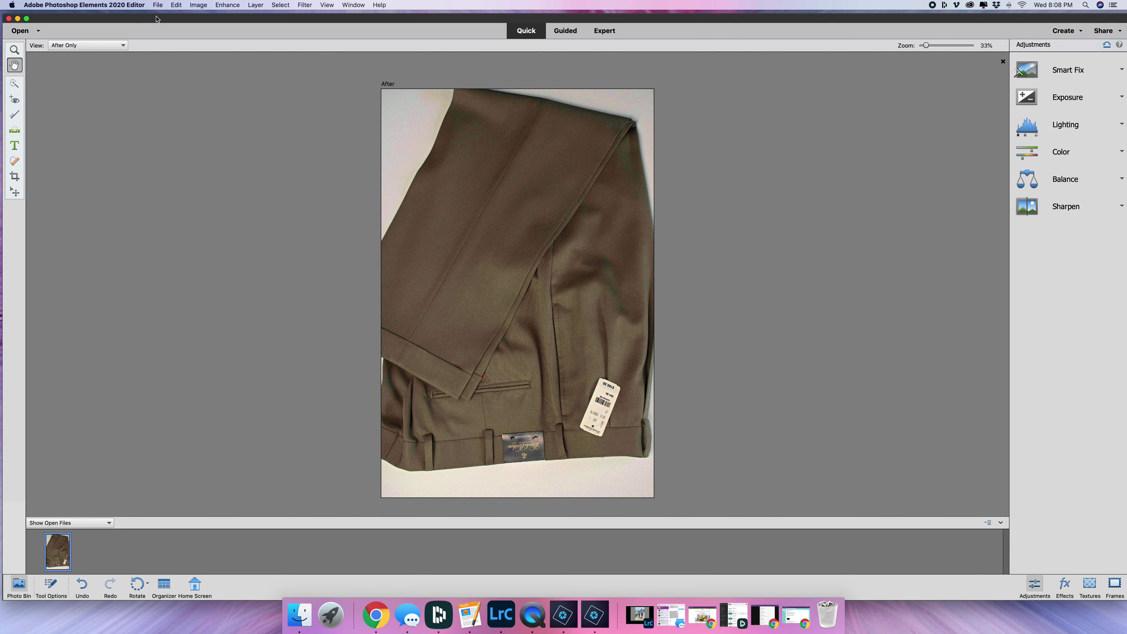
# Quit Photoshop Elements 2020 and close its home screen.
pyautogui.click(158, 6)
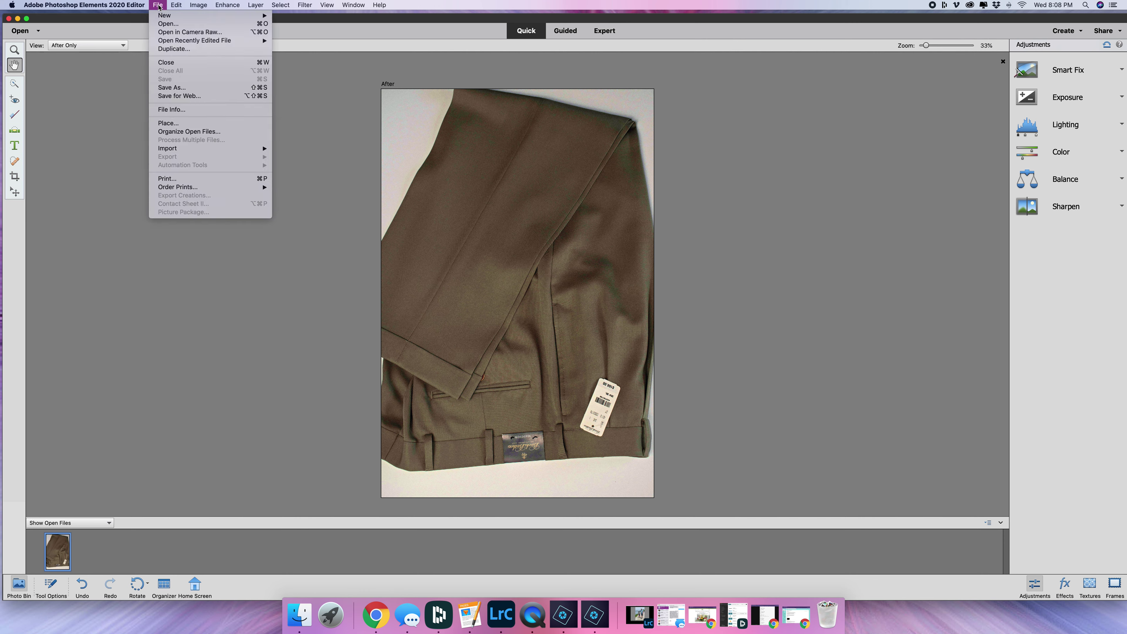
pyautogui.moveTo(102, 7)
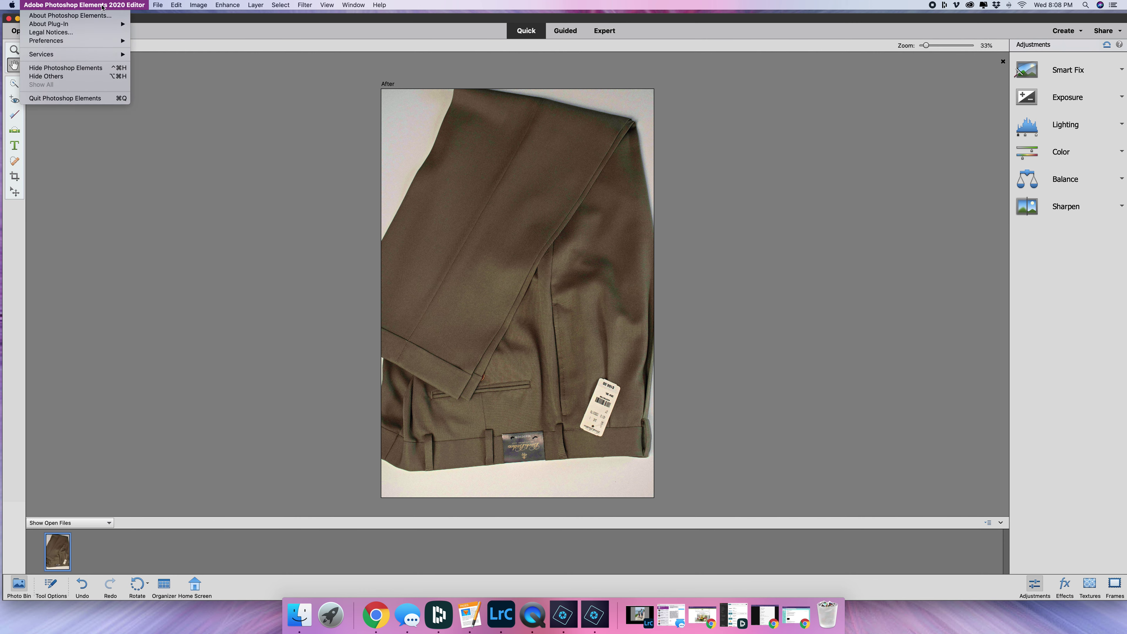
pyautogui.click(47, 98)
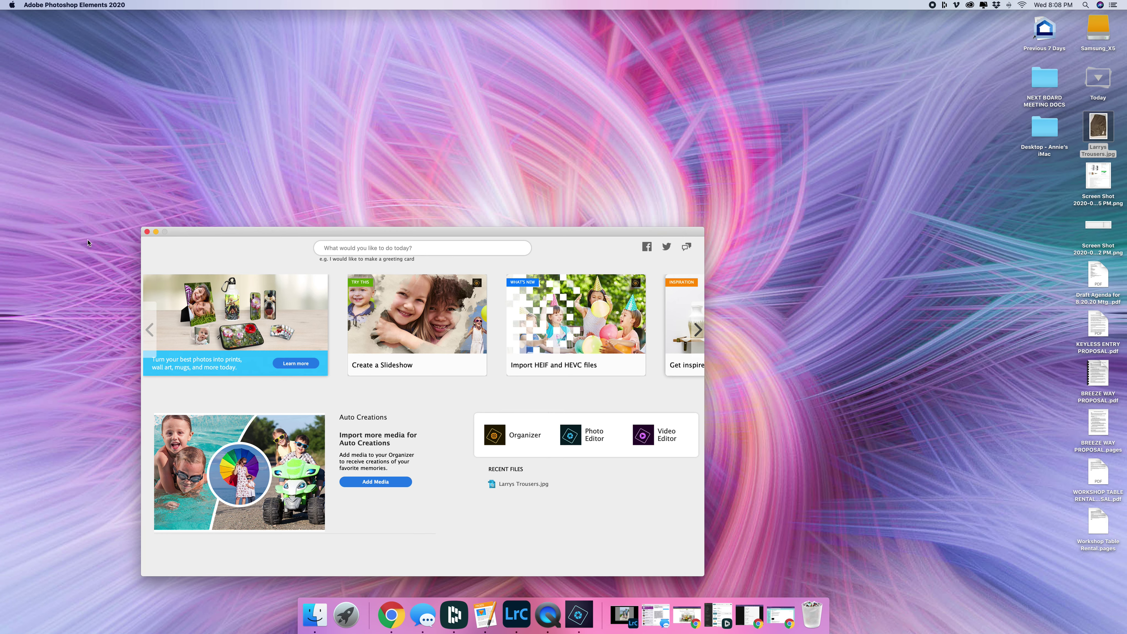
pyautogui.click(147, 232)
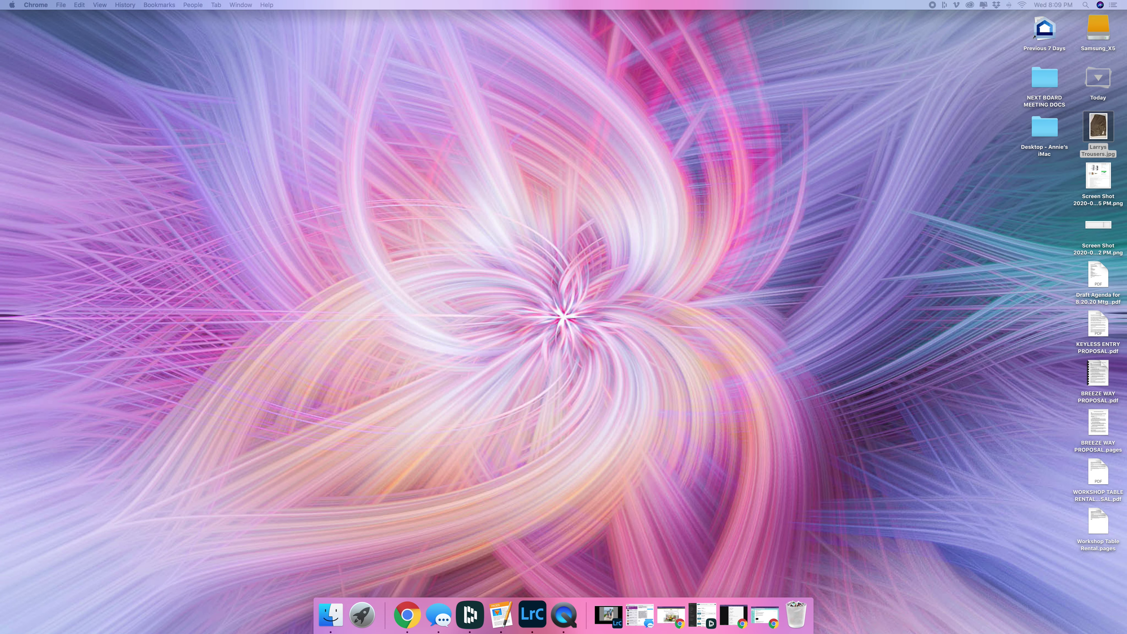
# Check the saved Larrys Trousers.jpg in Preview, then bring the Gmail window back.
pyautogui.doubleClick(1104, 131)
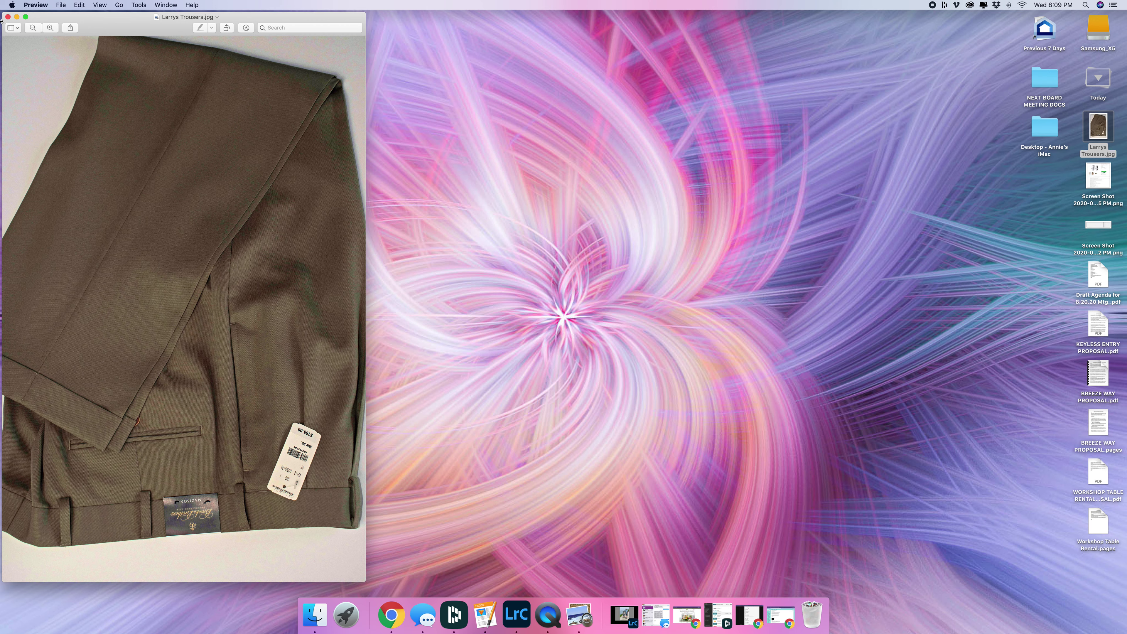
pyautogui.click(7, 16)
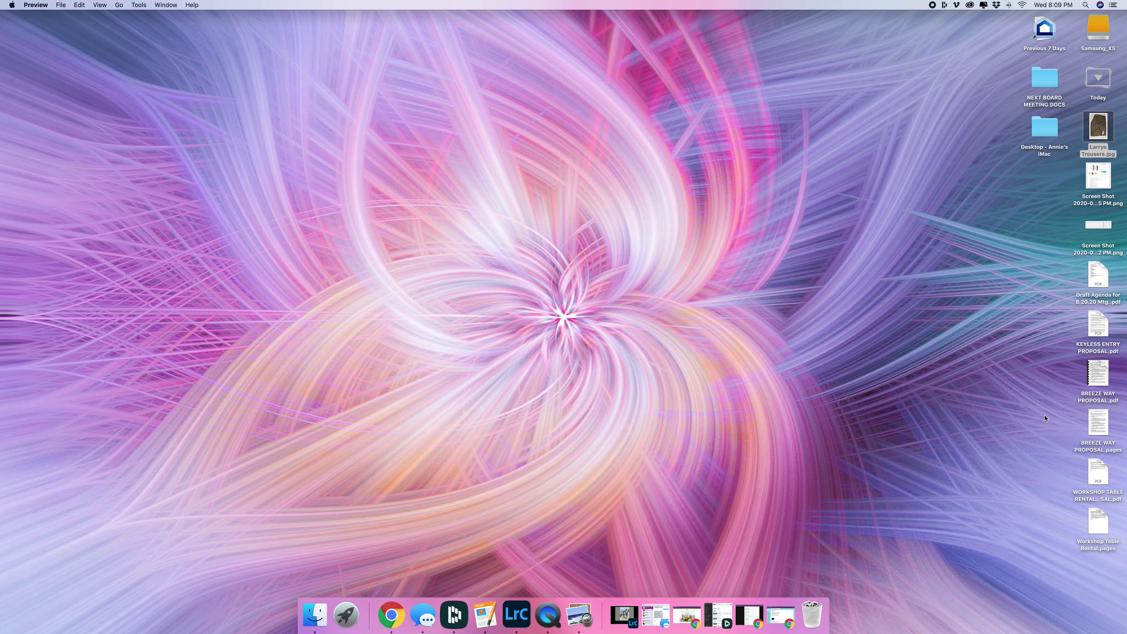
pyautogui.click(780, 615)
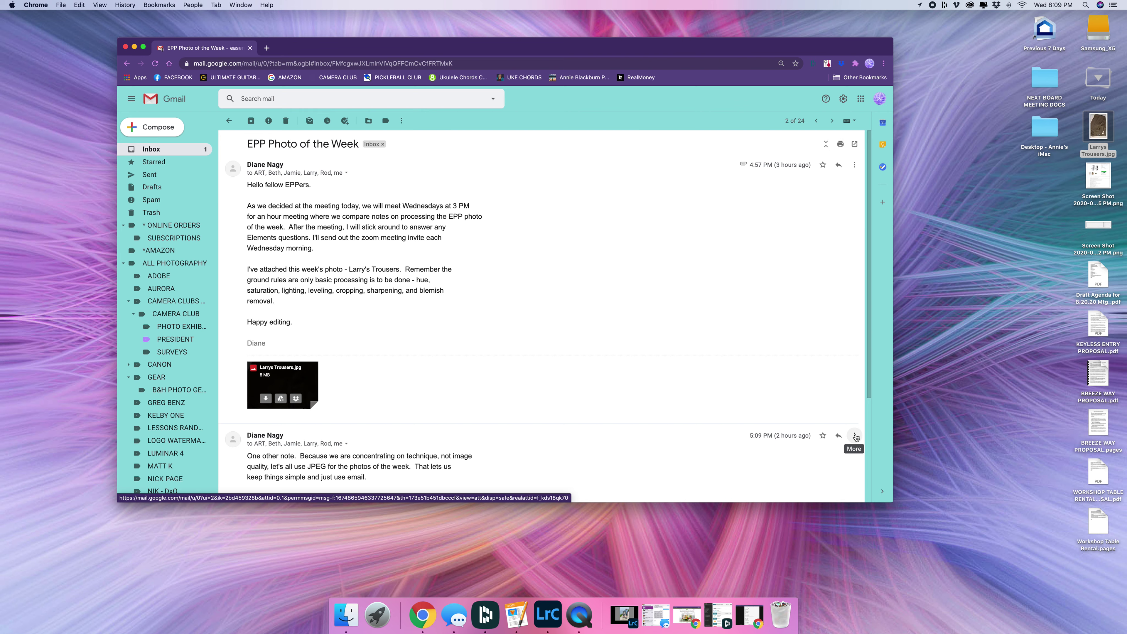
# Reply to all on the second EPP Photo of the Week message with Larrys Trousers.jpg inline.
pyautogui.click(855, 437)
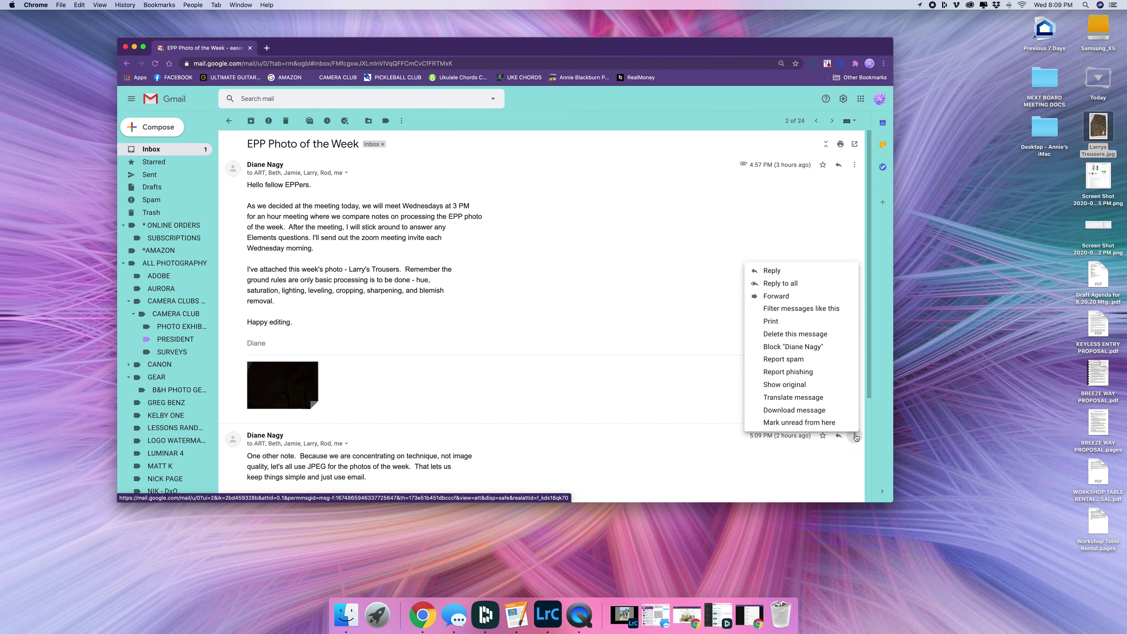
pyautogui.click(776, 286)
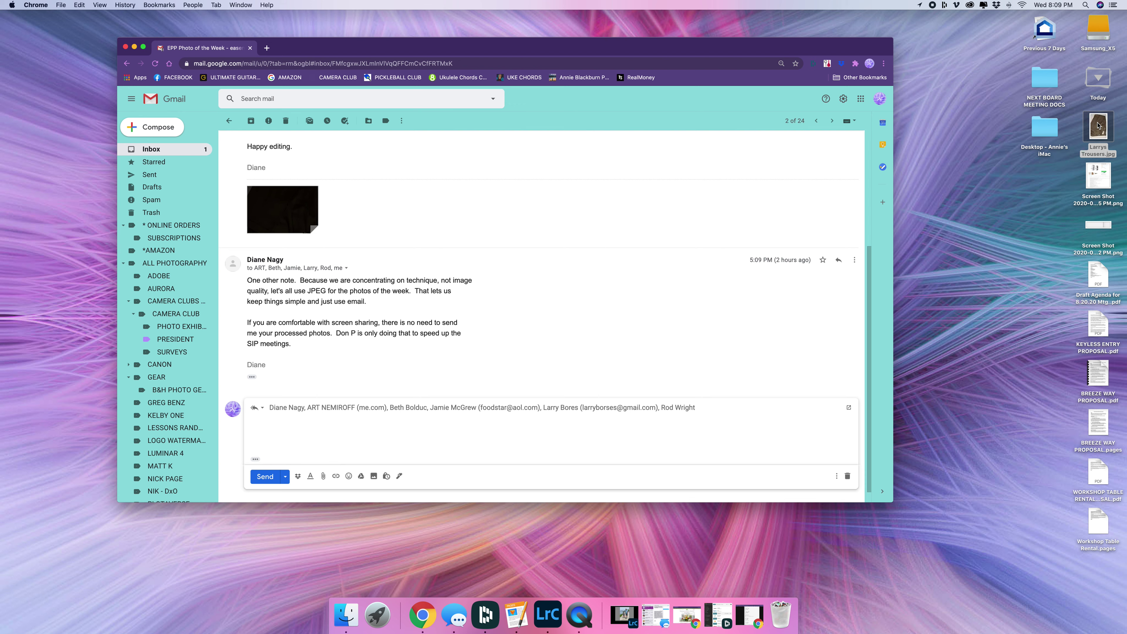
pyautogui.moveTo(1097, 128); pyautogui.dragTo(299, 430)
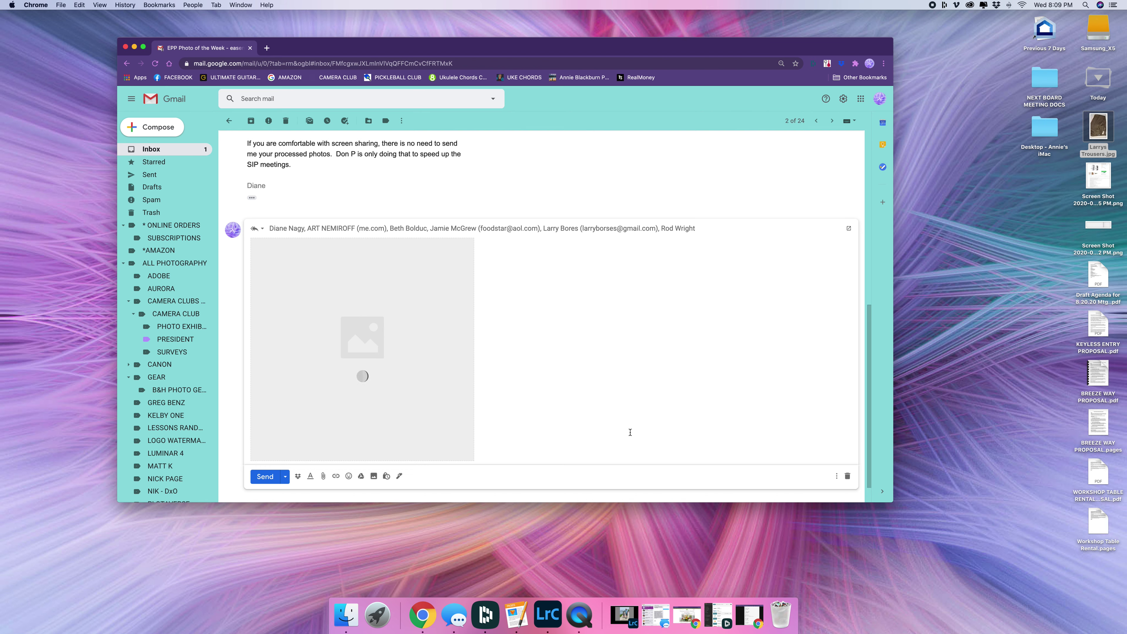
# Draft a new message to the sender titled 'Larry's Trousers' with the trousers photo inline, then close it.
pyautogui.click(168, 130)
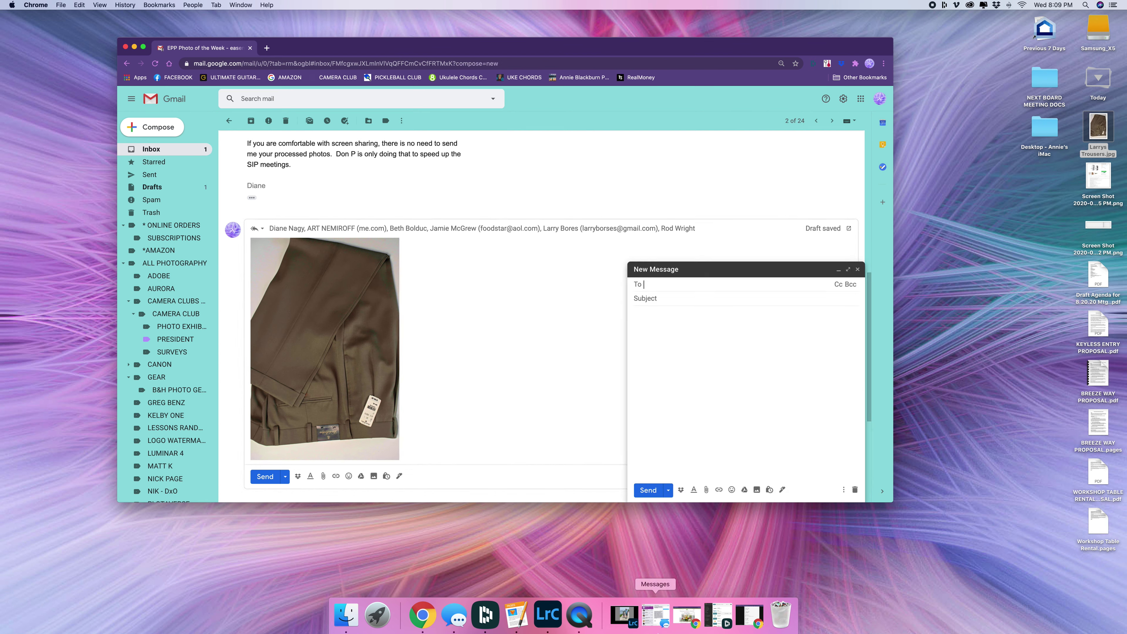
pyautogui.write('diane')
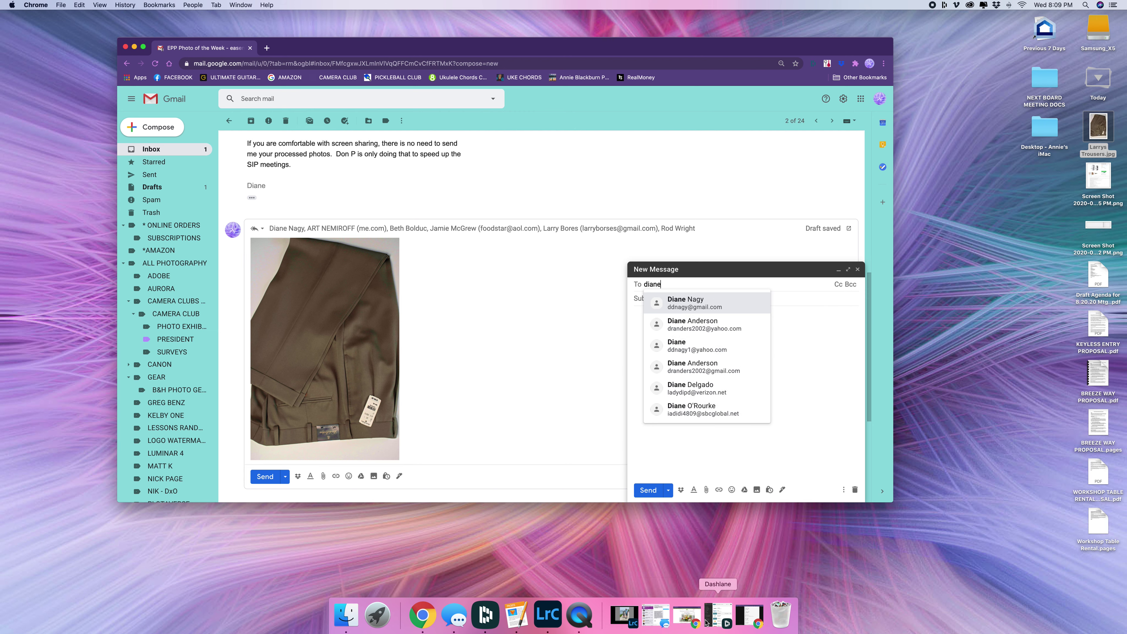
pyautogui.click(695, 306)
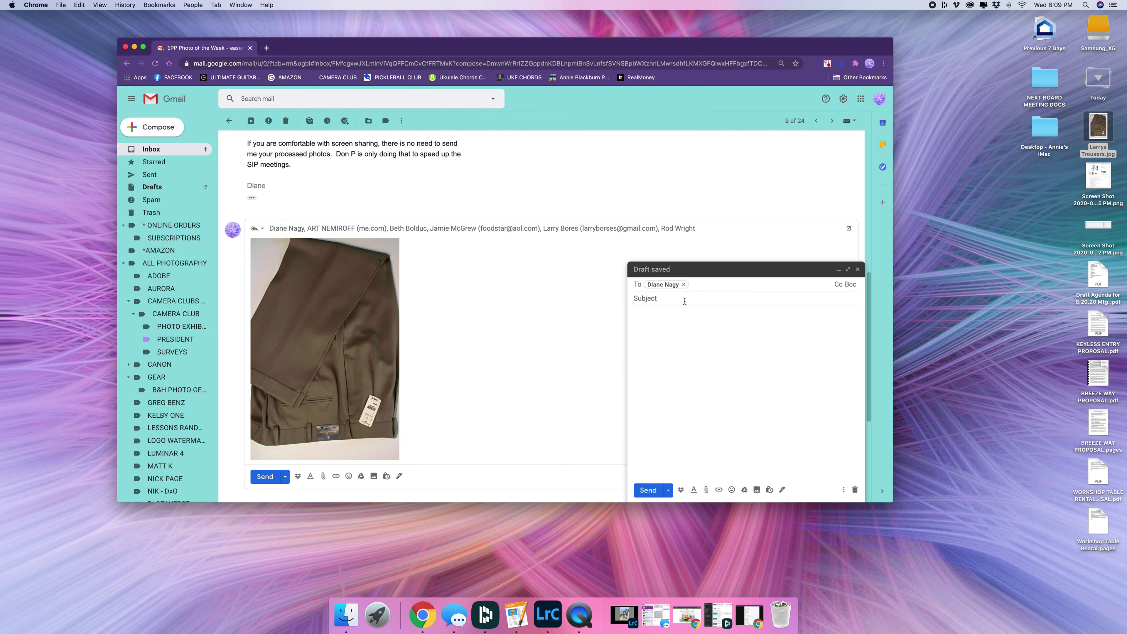
pyautogui.click(684, 300)
pyautogui.write('L')
pyautogui.press('BackSpace')
pyautogui.write("Larry's Tr")
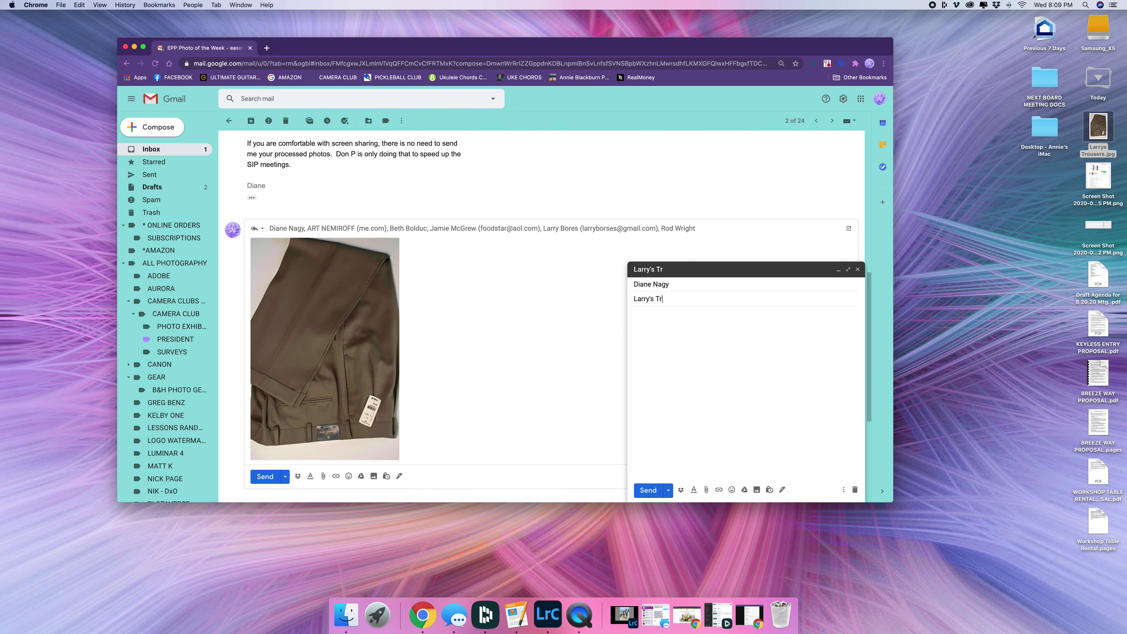
pyautogui.write('ousers')
pyautogui.moveTo(1095, 132); pyautogui.dragTo(708, 387)
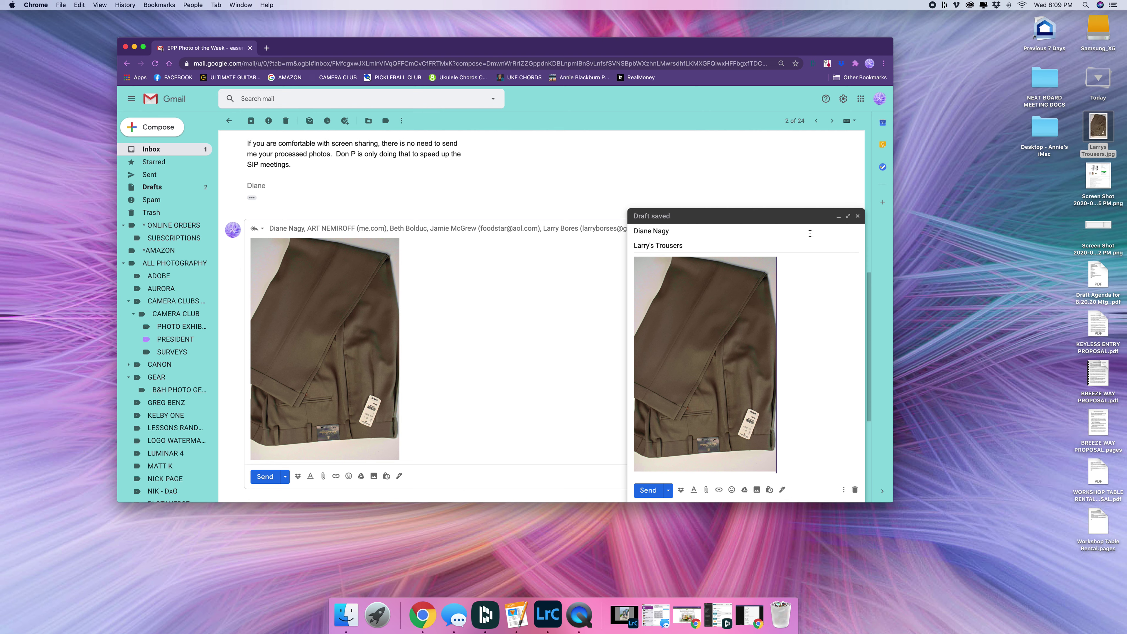
pyautogui.click(857, 217)
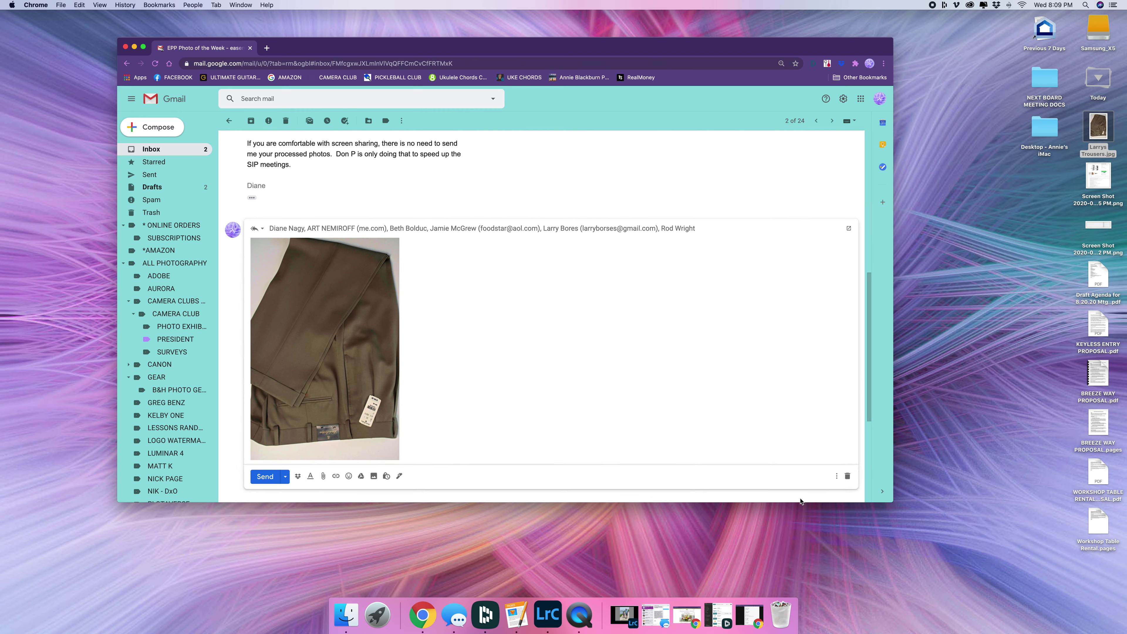
# Discard the reply-all draft, return to the Inbox, and minimize the browser window.
pyautogui.click(847, 476)
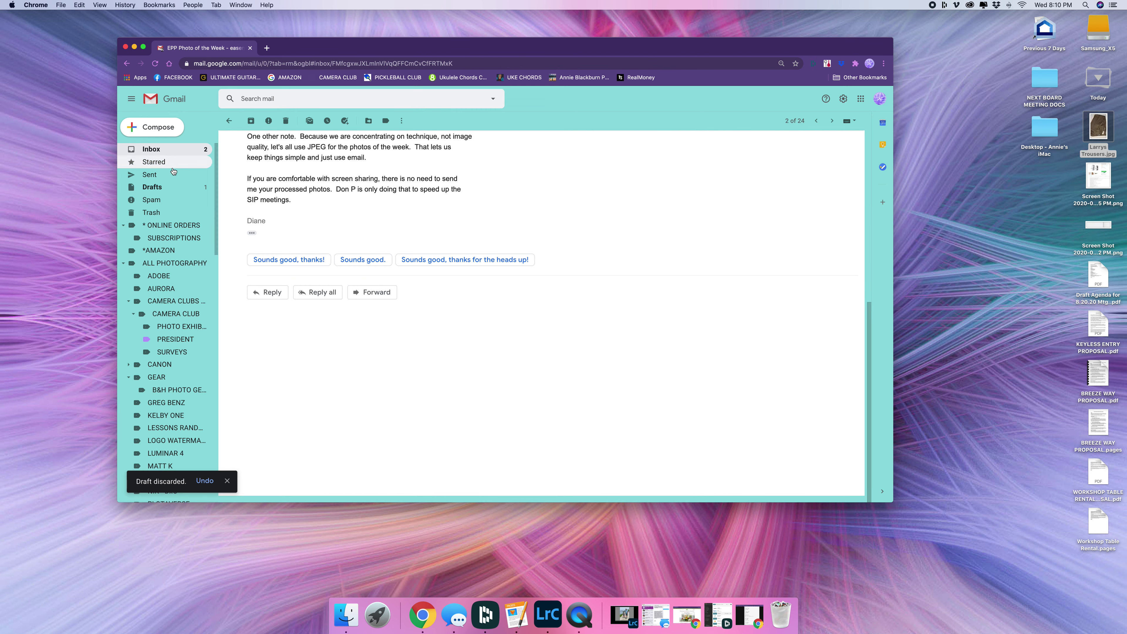
pyautogui.click(174, 150)
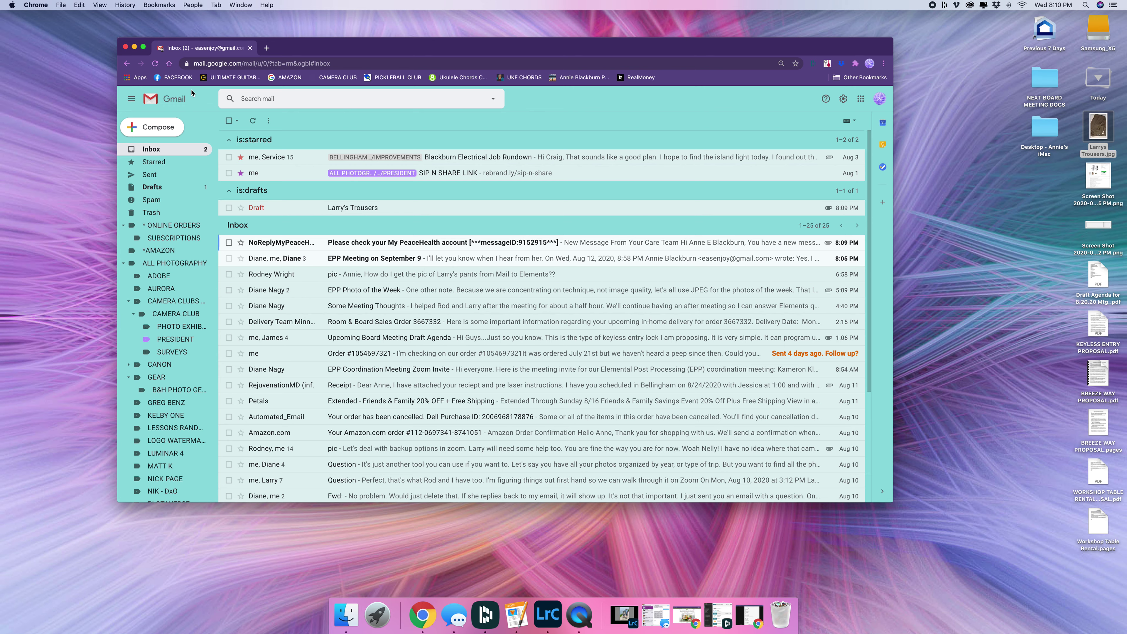
pyautogui.click(134, 47)
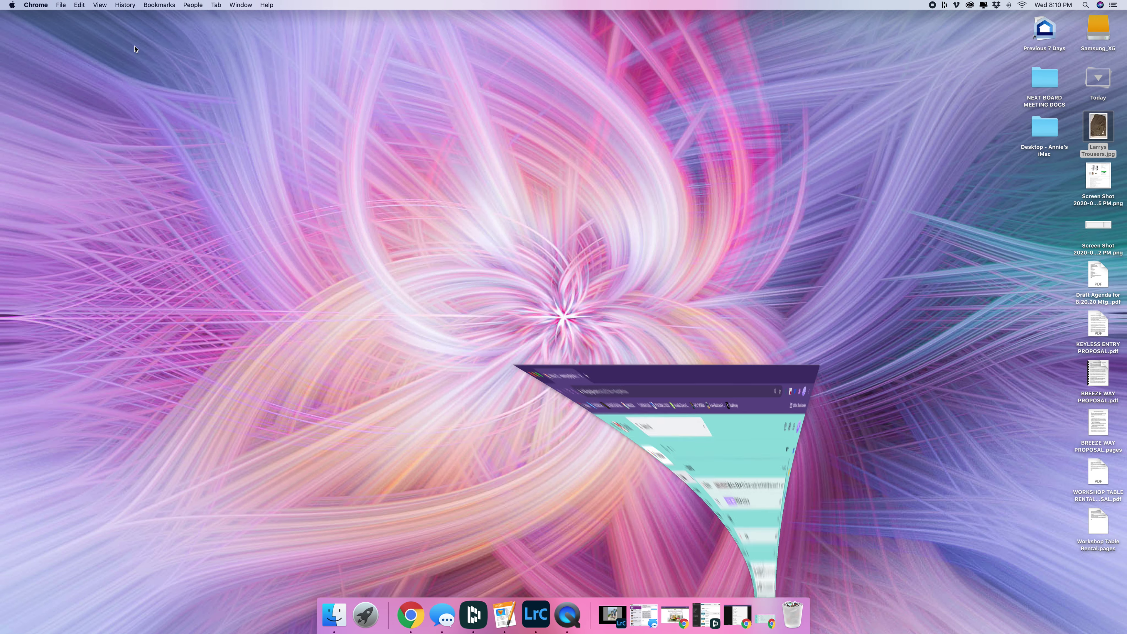